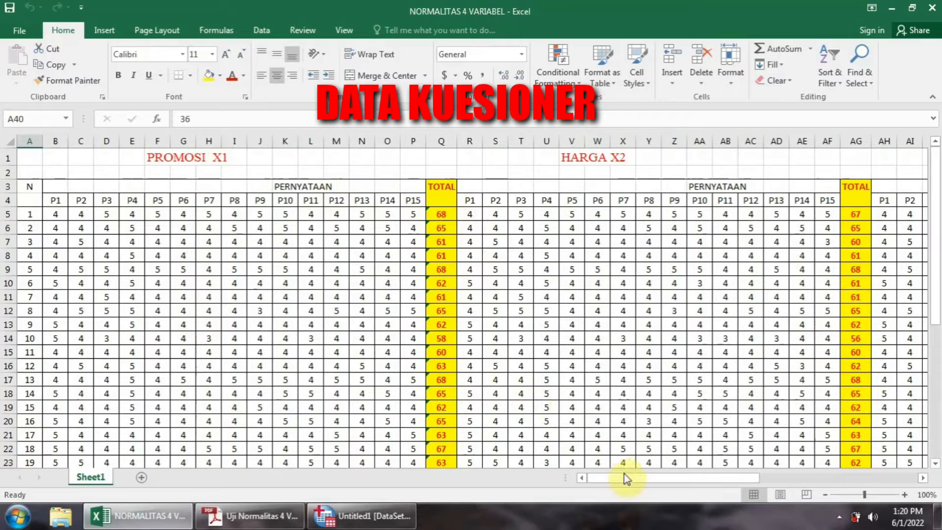
# Review the questionnaire scores and totals for PROMOSI X1, HARGA X2, KUALITAS X3 and KEPUTUSAN PEMBELIAN Y across the sheet.
pyautogui.moveTo(632, 482); pyautogui.dragTo(663, 483)
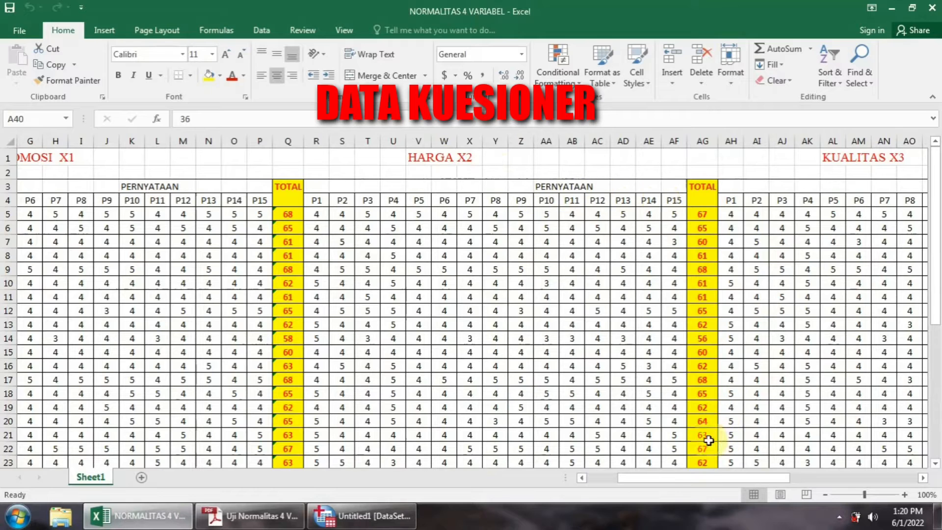
pyautogui.moveTo(768, 477); pyautogui.dragTo(812, 474)
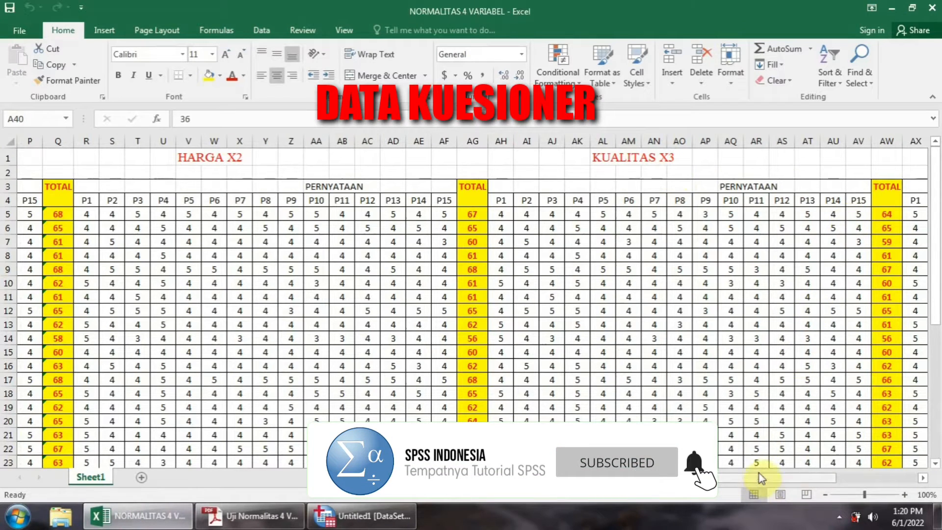
pyautogui.moveTo(771, 478); pyautogui.dragTo(855, 471)
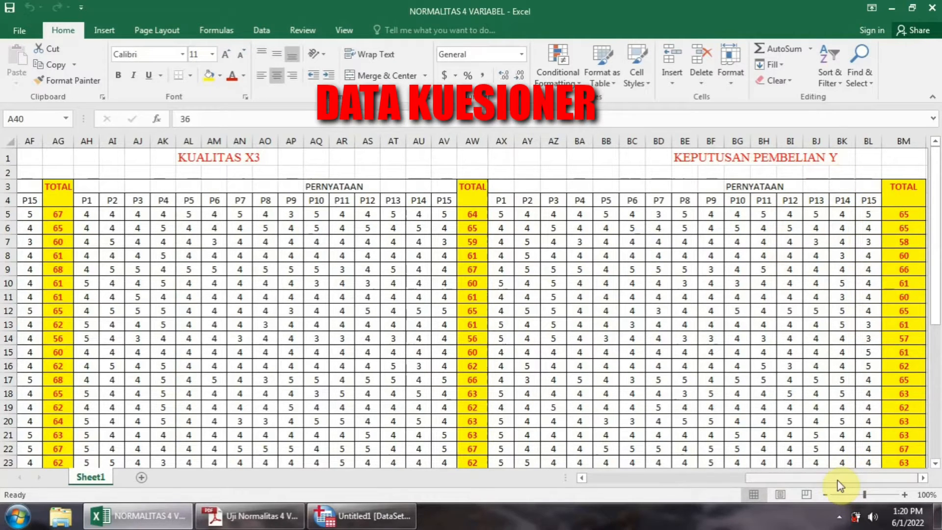
pyautogui.moveTo(837, 481); pyautogui.dragTo(624, 507)
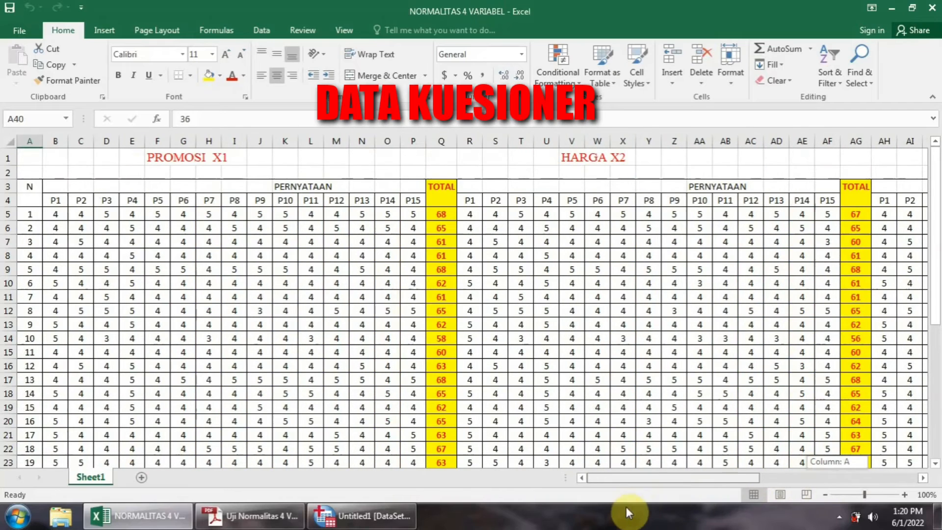
pyautogui.scroll(-2, 424, 290)
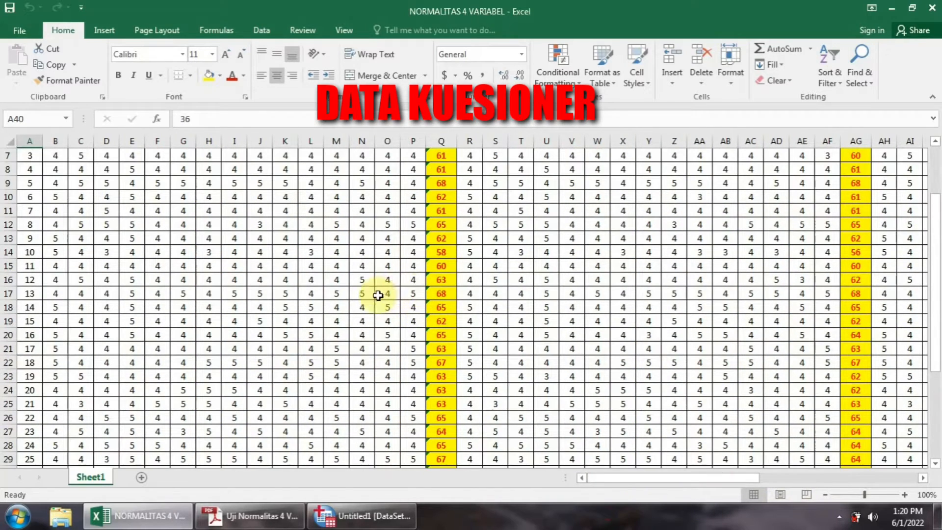
# Switch to the normality test PDF in Adobe Reader and read its case example, test explanation and Kolmogorov-Smirnov decision rules.
pyautogui.click(890, 12)
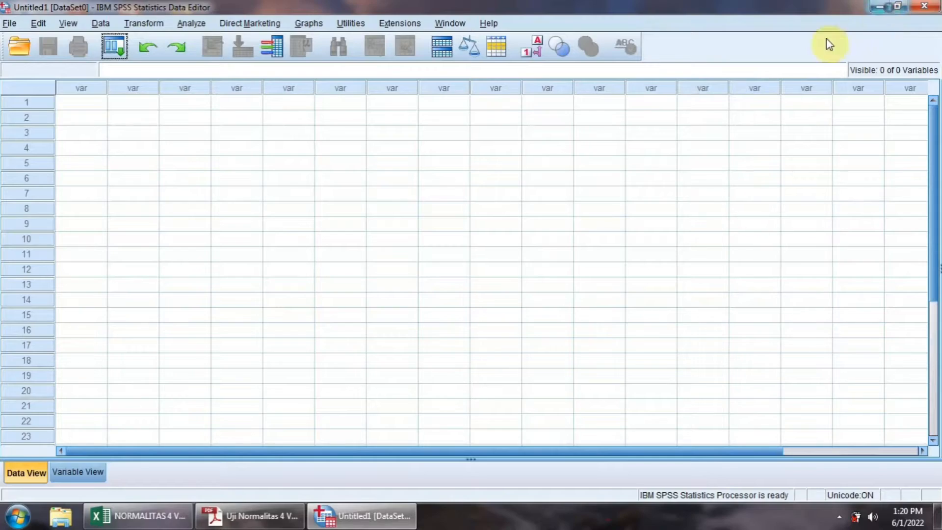
pyautogui.click(878, 5)
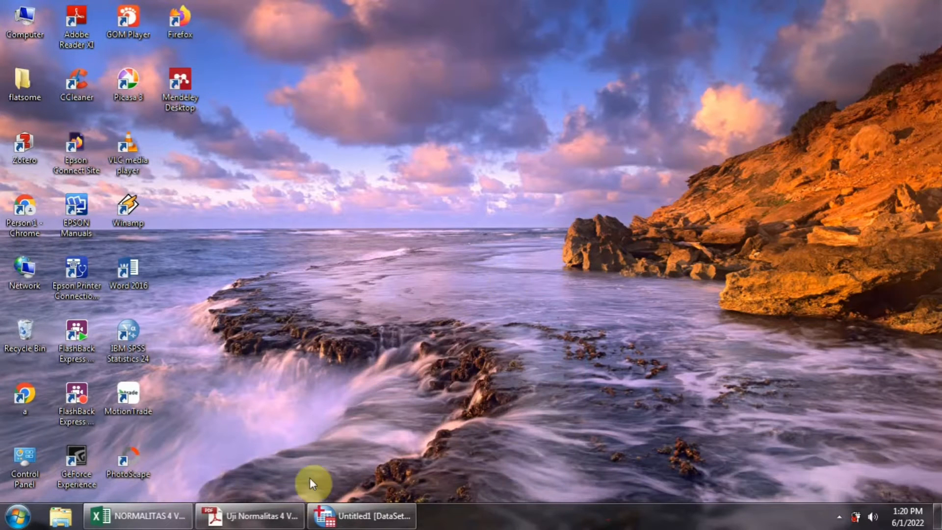
pyautogui.click(287, 524)
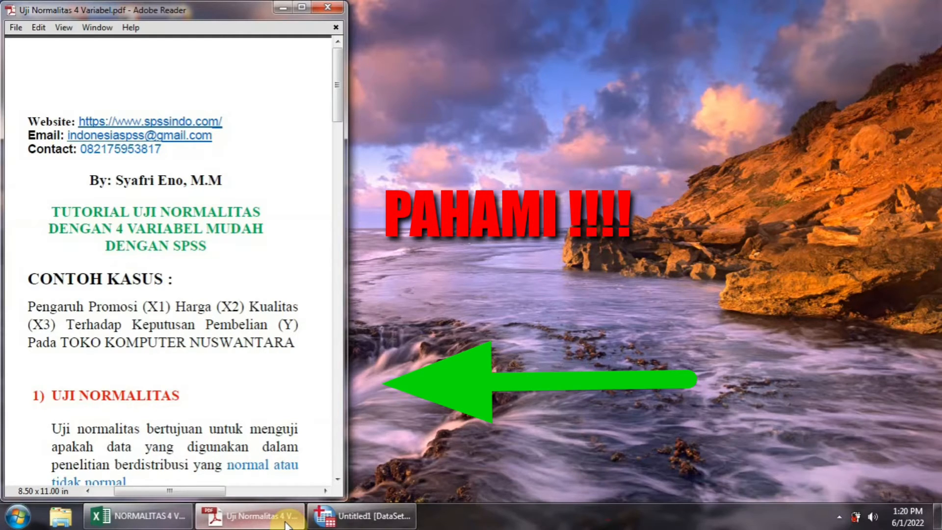
pyautogui.scroll(-3, 245, 226)
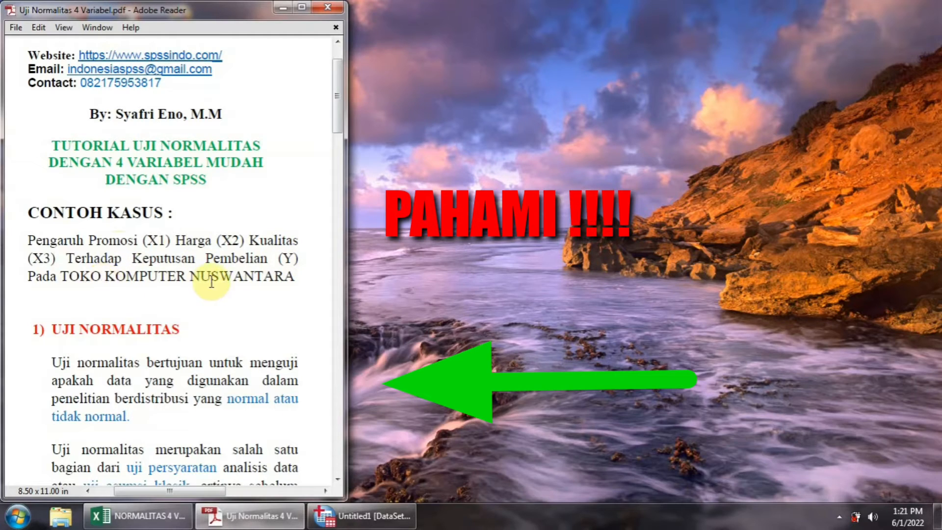
pyautogui.scroll(-1, 211, 282)
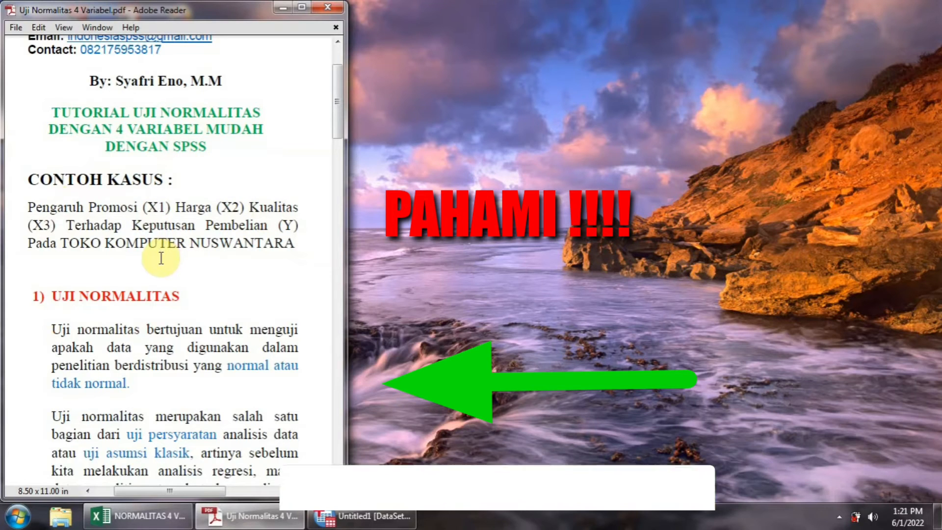
pyautogui.scroll(-3, 161, 257)
pyautogui.scroll(-1, 161, 257)
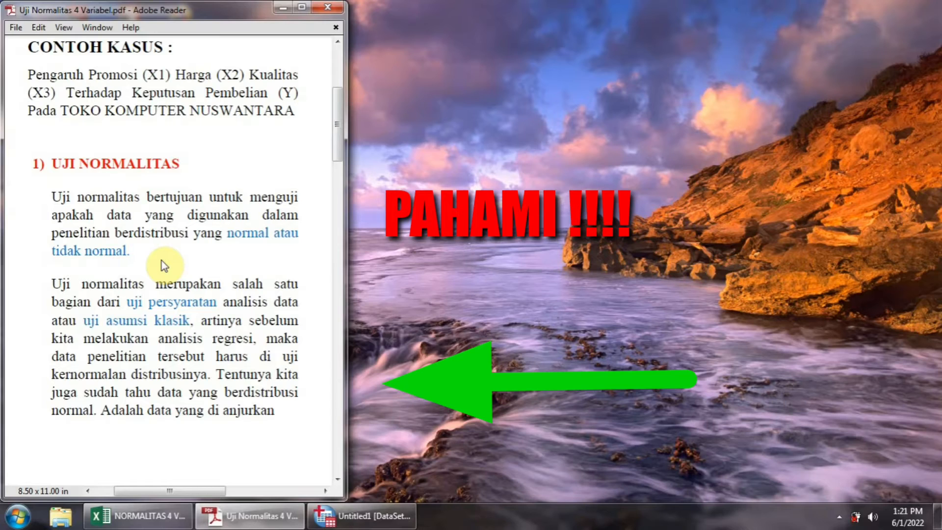
pyautogui.scroll(-10, 162, 252)
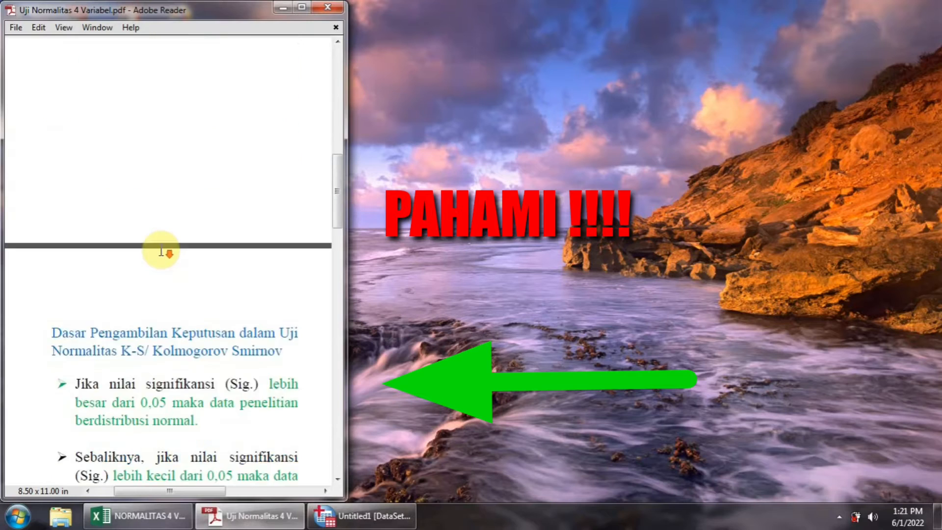
pyautogui.scroll(-3, 162, 252)
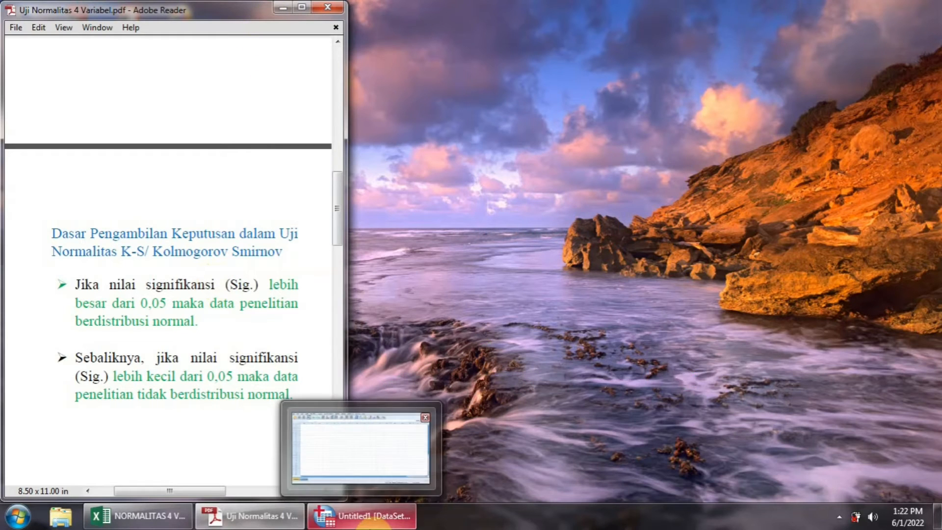
# Switch to the SPSS Data Editor and define four variables named X1, X2, X3 and Y.
pyautogui.click(370, 520)
pyautogui.click(83, 105)
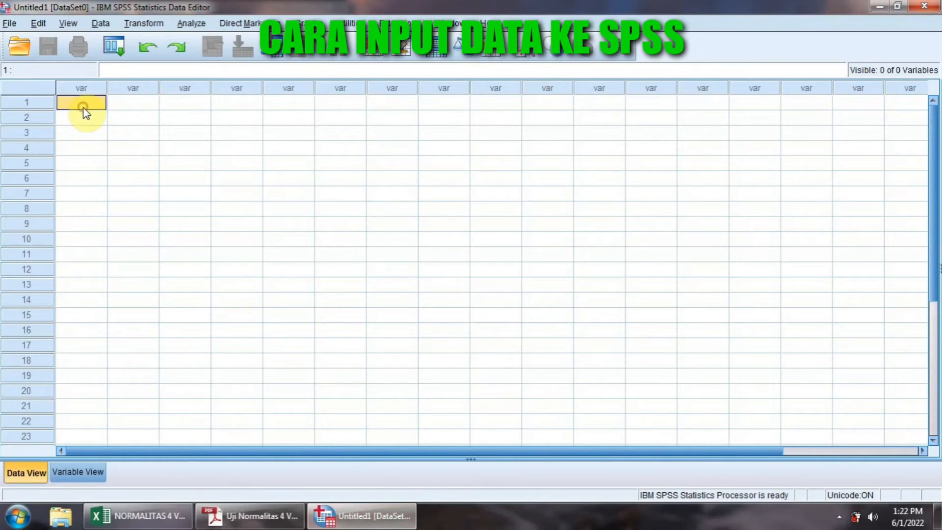
pyautogui.click(69, 473)
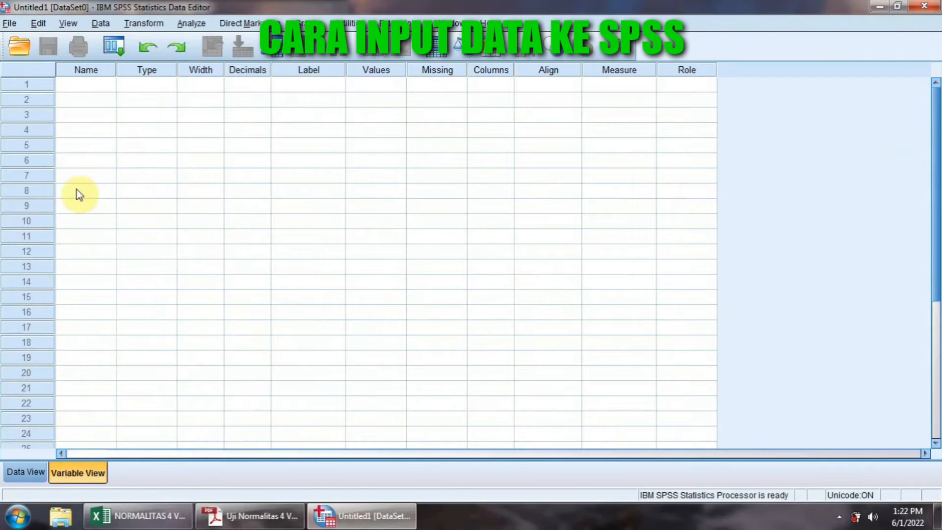
pyautogui.click(75, 85)
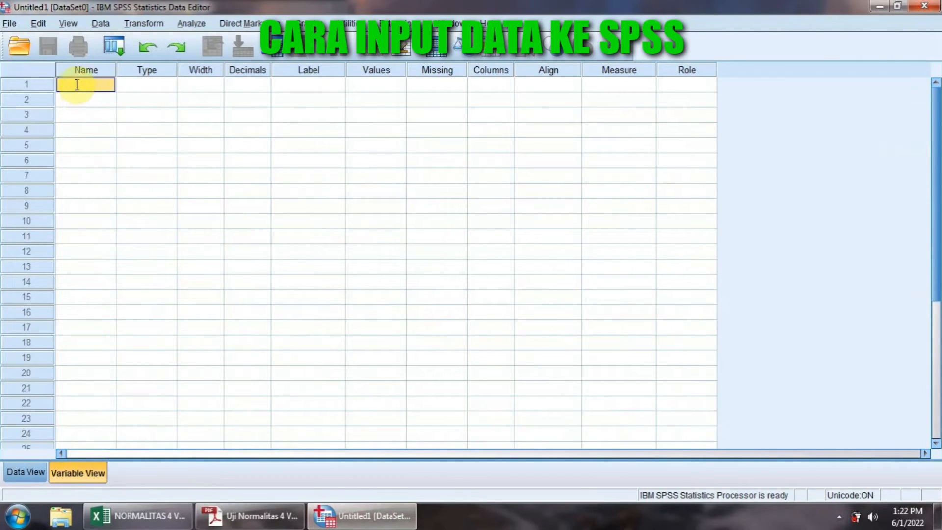
pyautogui.write('x1')
pyautogui.click(78, 101)
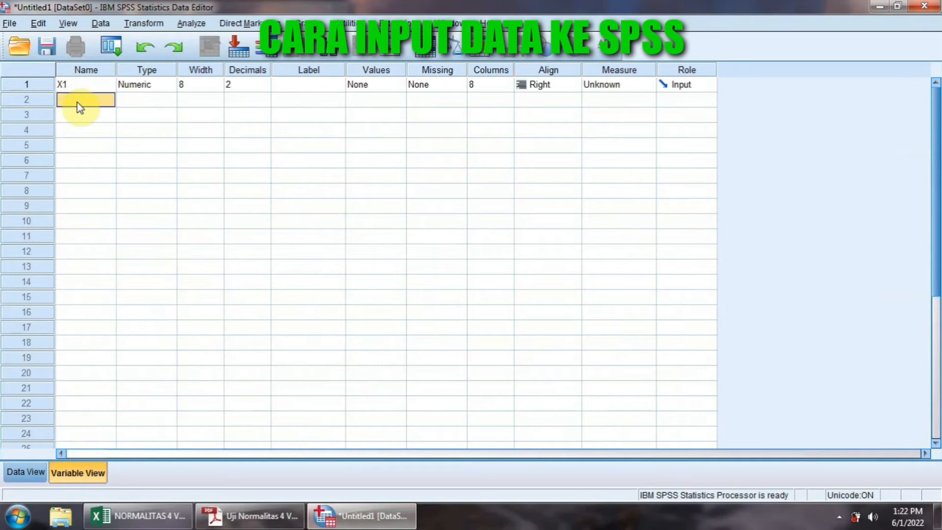
pyautogui.write('x2')
pyautogui.click(80, 118)
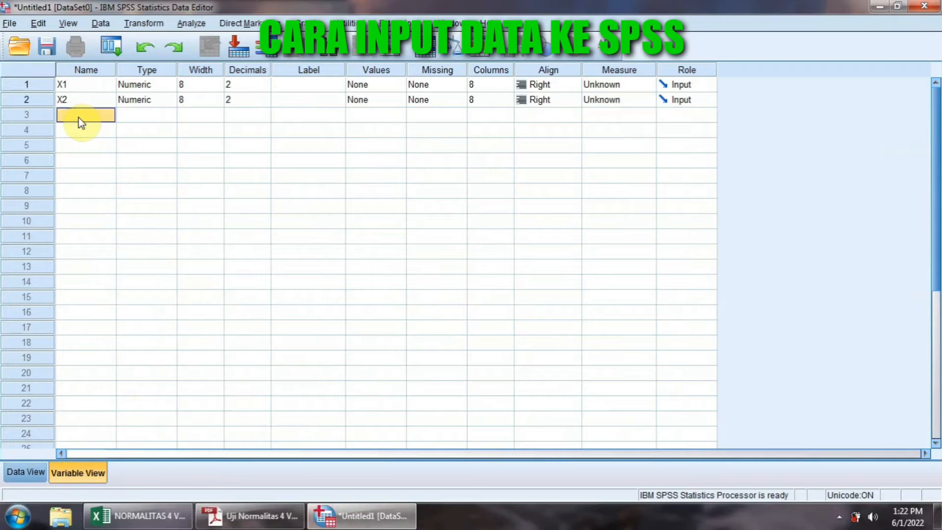
pyautogui.write('x3')
pyautogui.click(74, 131)
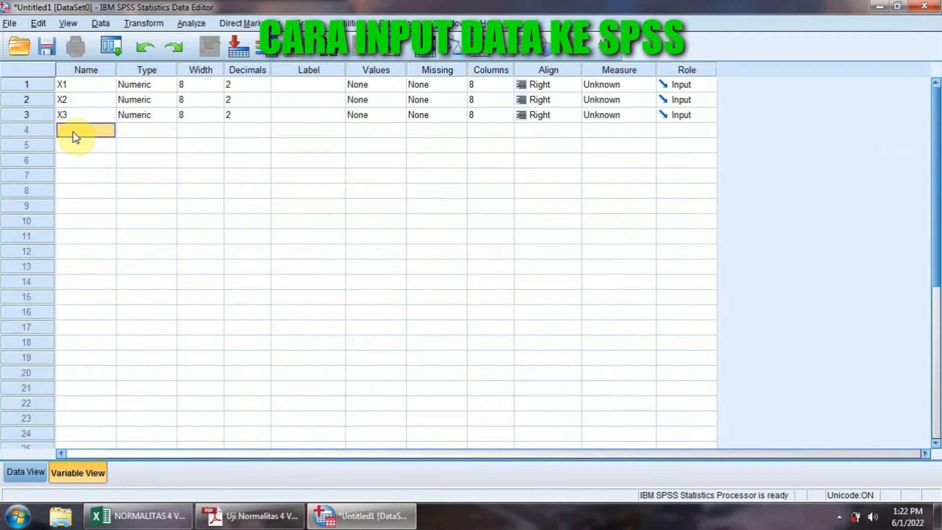
pyautogui.write('Y')
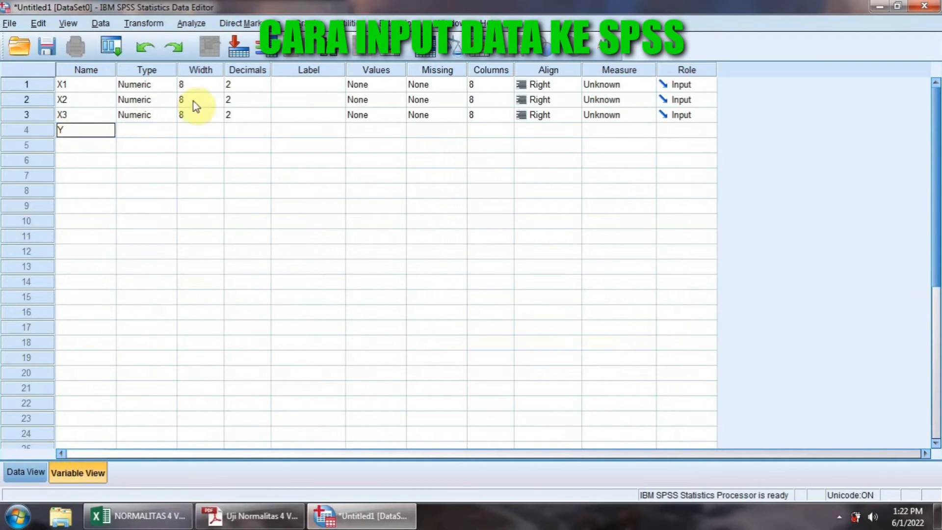
# Set the decimals of variables X1, X2, X3 and Y to 0.
pyautogui.click(252, 91)
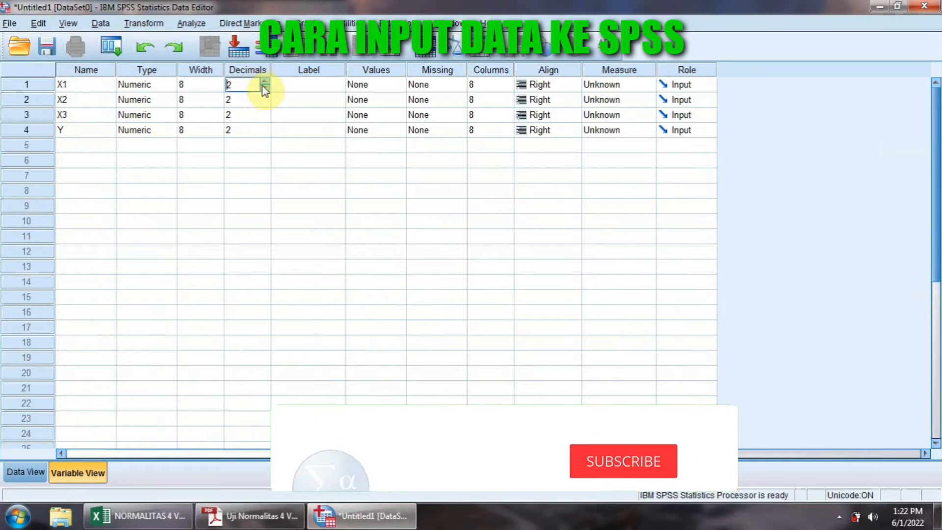
pyautogui.click(265, 88)
pyautogui.click(264, 88)
pyautogui.click(263, 104)
pyautogui.click(263, 103)
pyautogui.click(263, 103)
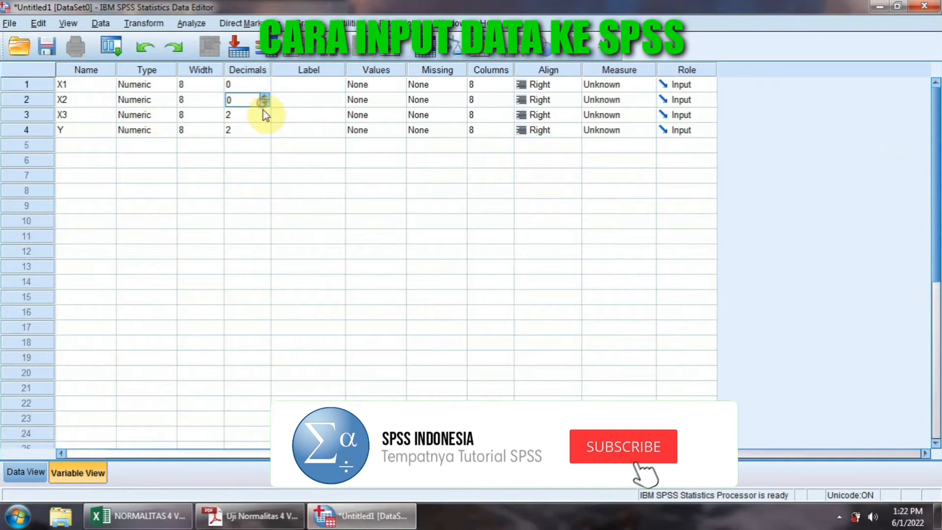
pyautogui.click(263, 116)
pyautogui.click(263, 118)
pyautogui.click(263, 118)
pyautogui.click(265, 132)
pyautogui.click(265, 133)
pyautogui.click(265, 133)
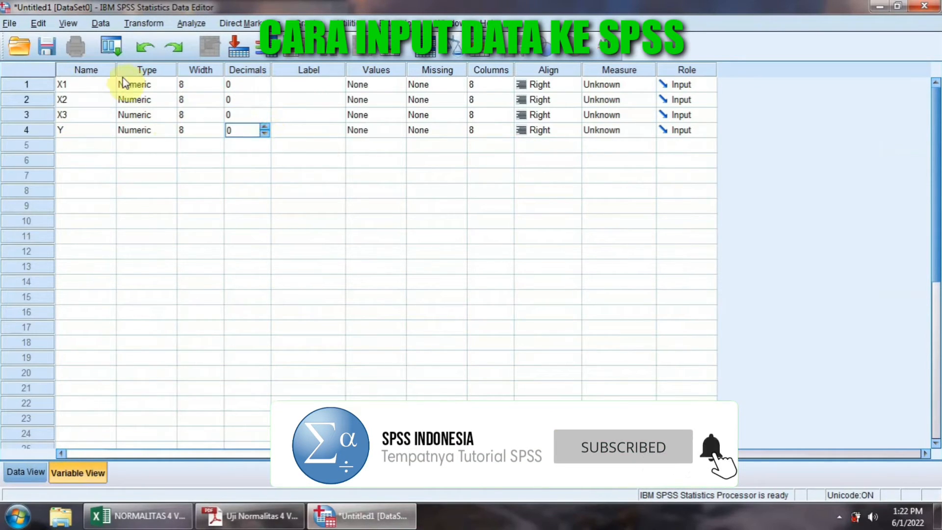
# Look up the variable titles in the Excel workbook and, back in SPSS, label X1 as PROMOSI and X2 as HARGA.
pyautogui.click(304, 86)
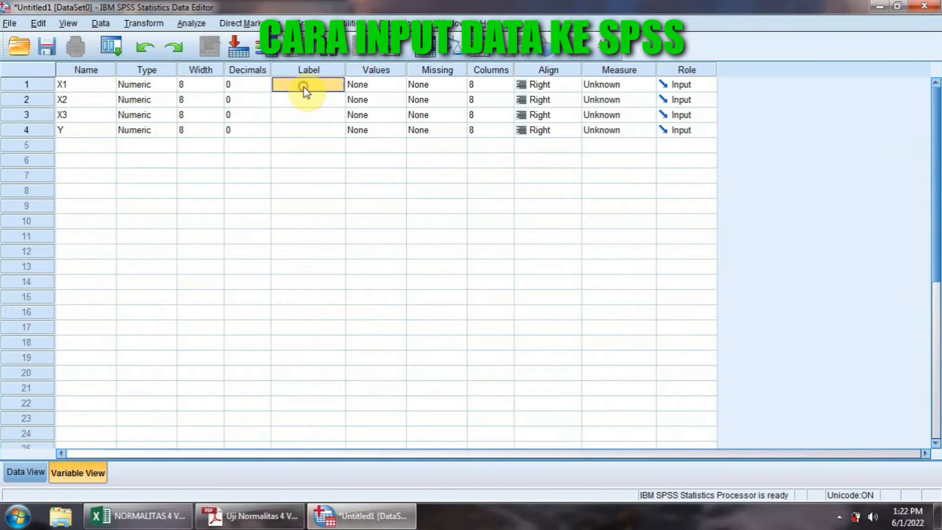
pyautogui.click(133, 515)
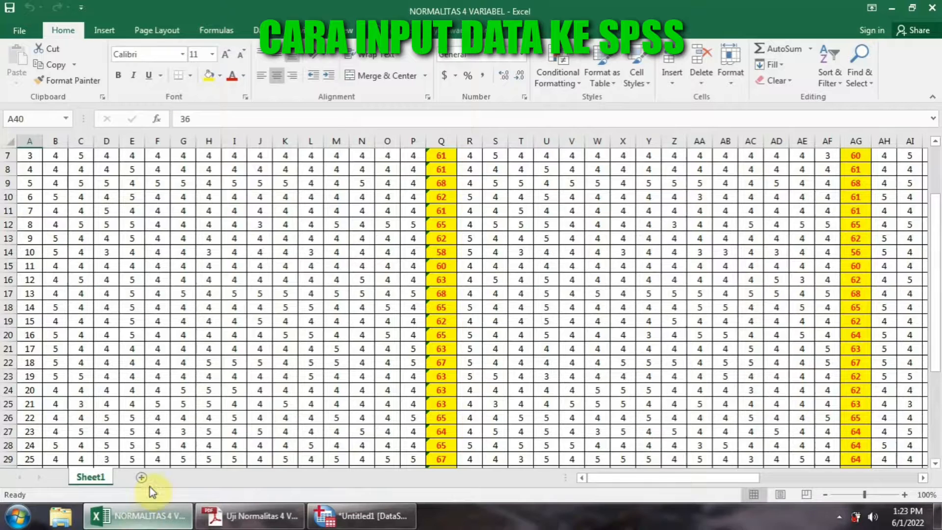
pyautogui.scroll(2, 302, 513)
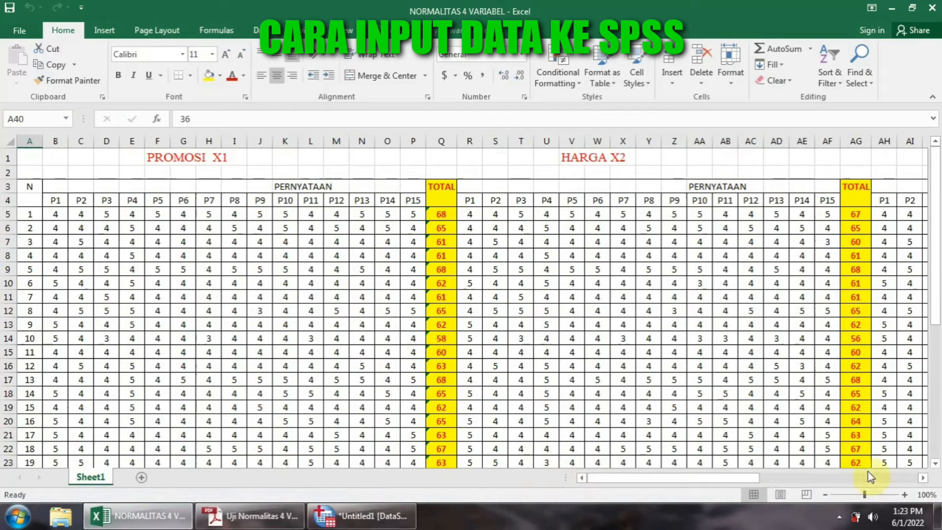
pyautogui.click(921, 477)
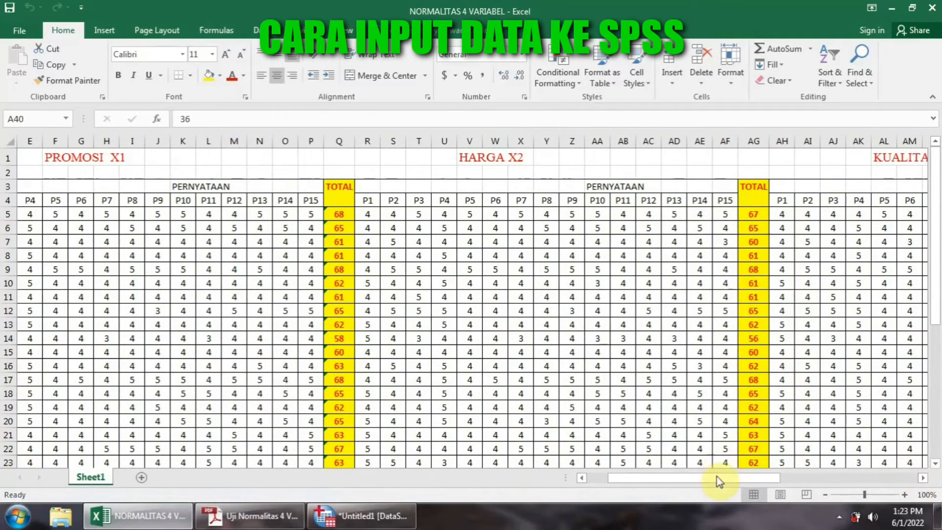
pyautogui.moveTo(717, 477); pyautogui.dragTo(839, 463)
pyautogui.click(362, 516)
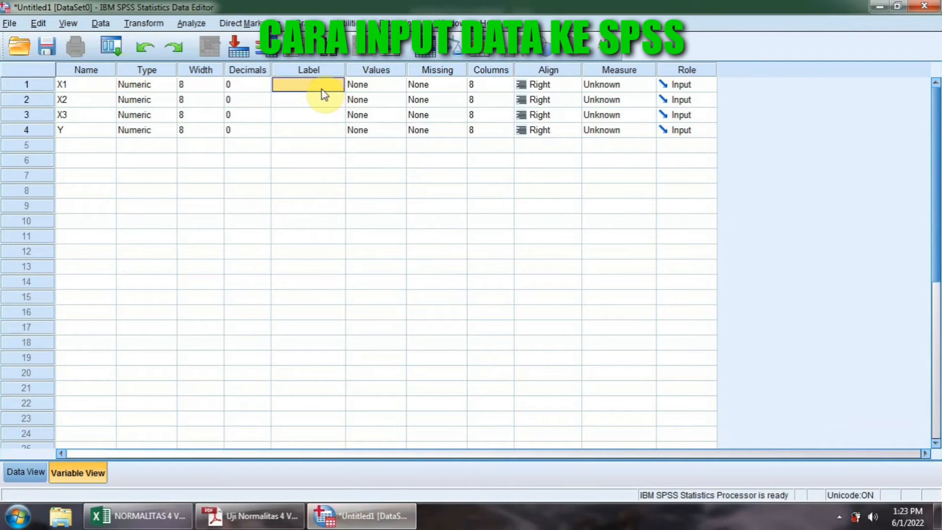
pyautogui.write('PROMOSI')
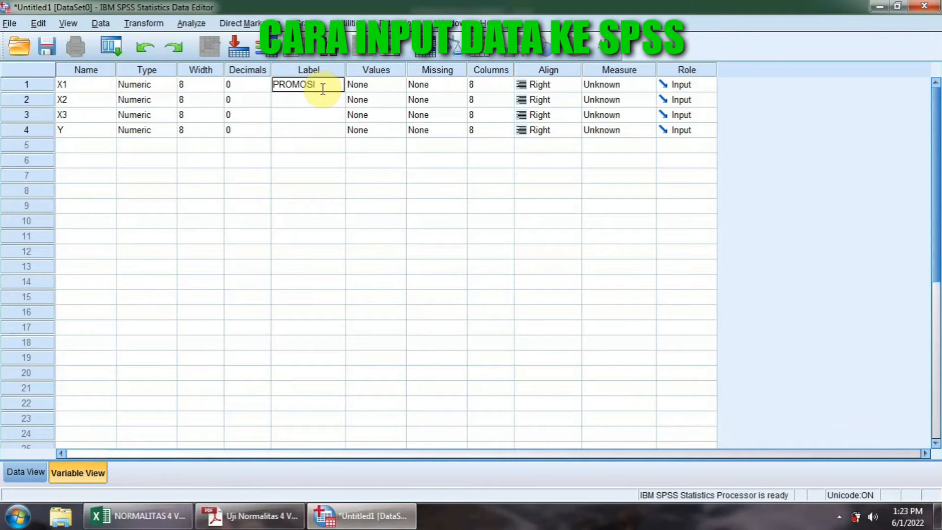
pyautogui.click(326, 101)
pyautogui.write('HARGA')
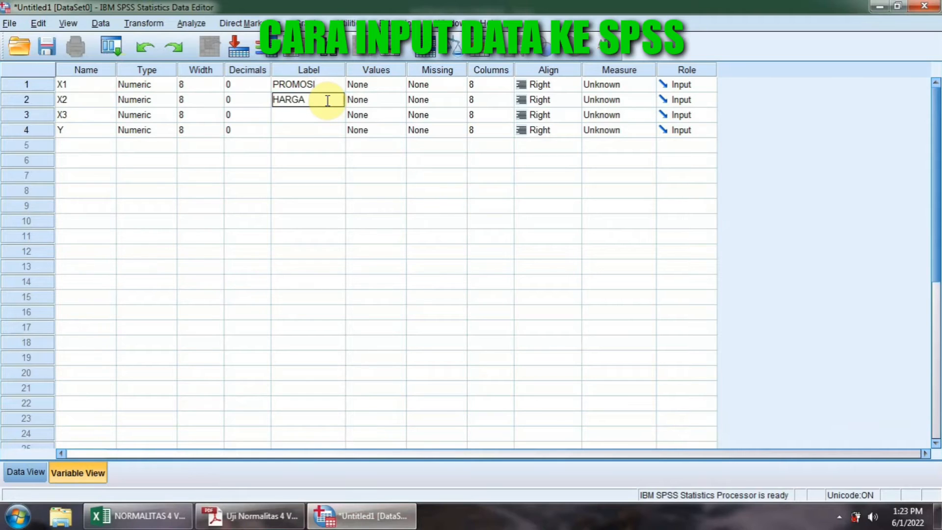
# Label variable X3 as KUALITAS and variable Y as KEPUTUSAN PEMBELIAN.
pyautogui.click(320, 113)
pyautogui.write('KUA')
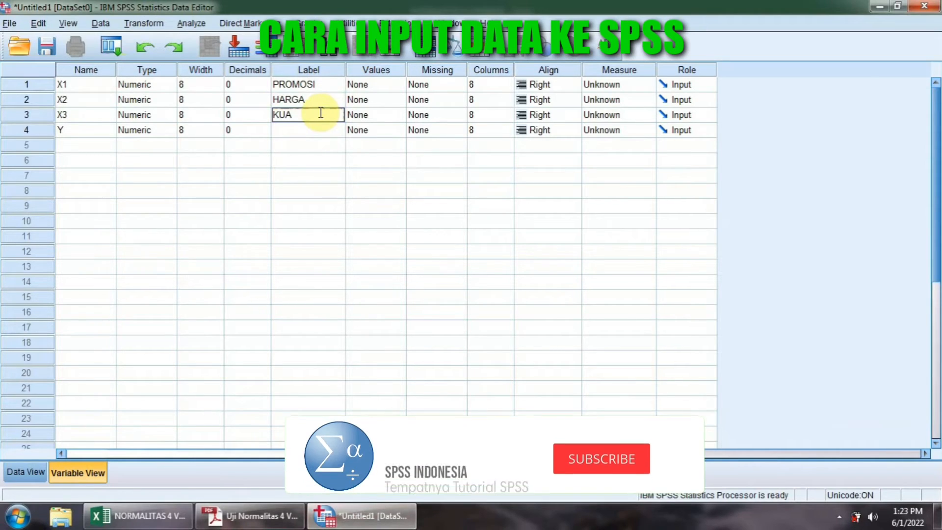
pyautogui.write('LITAS')
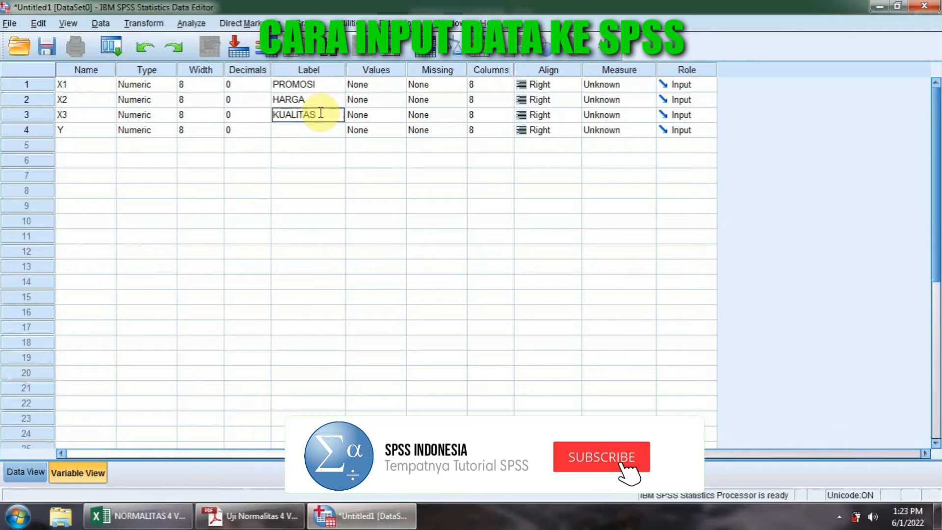
pyautogui.click(305, 134)
pyautogui.write('KEP')
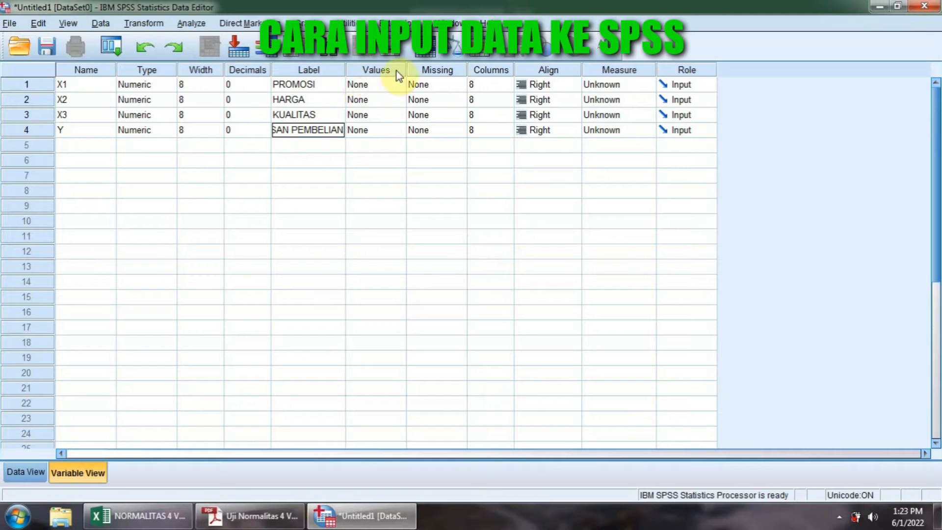
# Set the measurement level of variables X1, X2, X3 and Y to Scale.
pyautogui.click(633, 86)
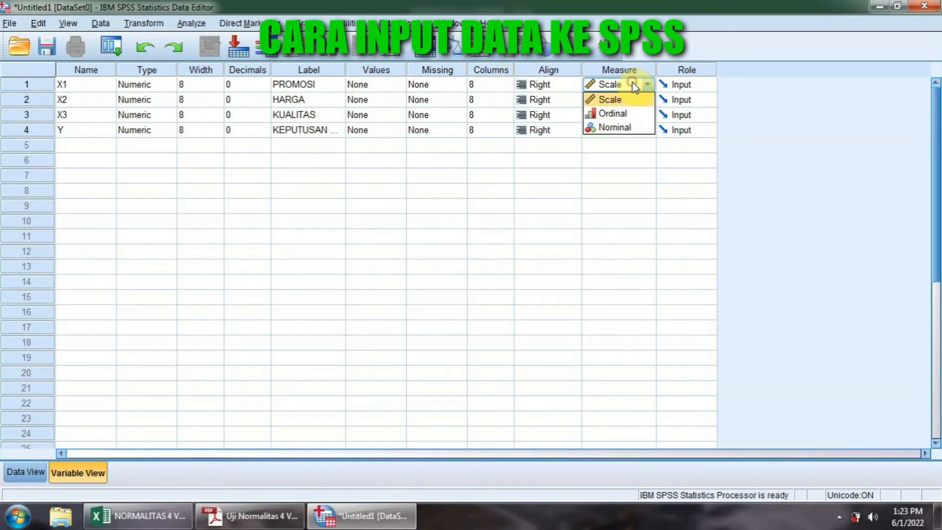
pyautogui.click(635, 100)
pyautogui.click(630, 100)
pyautogui.click(629, 115)
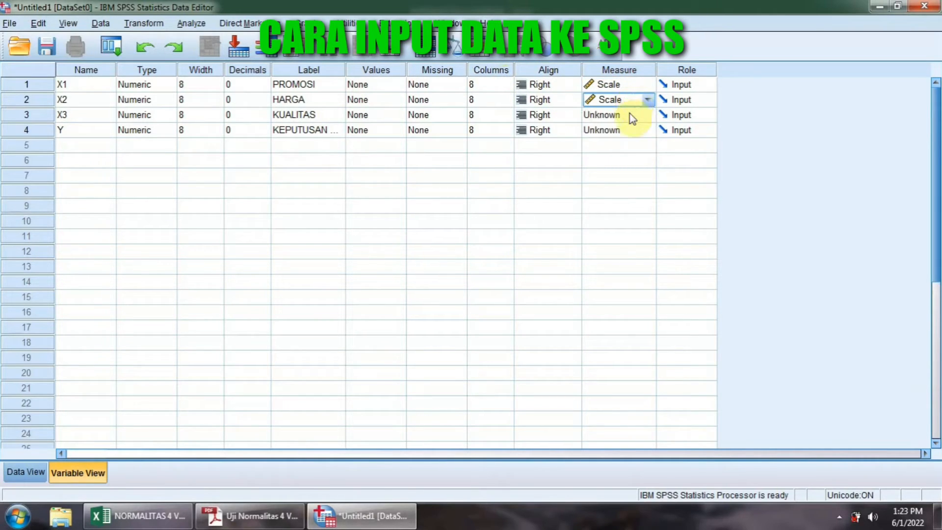
pyautogui.click(629, 114)
pyautogui.click(630, 130)
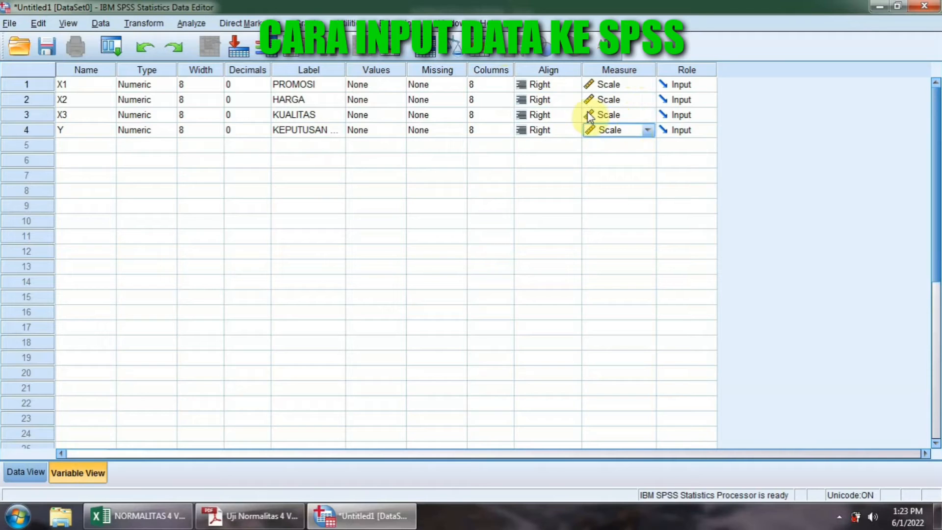
# Copy the PROMOSI X1 totals (Q5:Q40) from the Excel workbook and paste them into the X1 column of the SPSS data view.
pyautogui.click(22, 470)
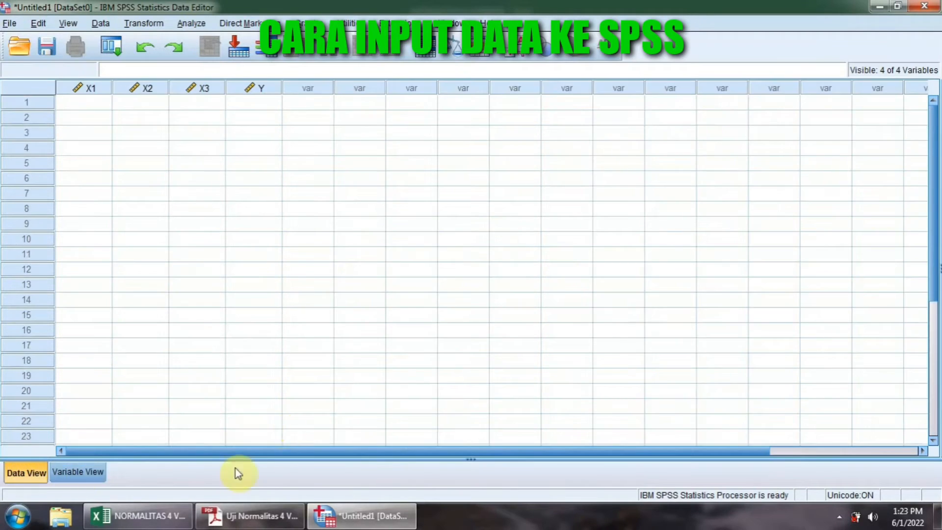
pyautogui.click(154, 521)
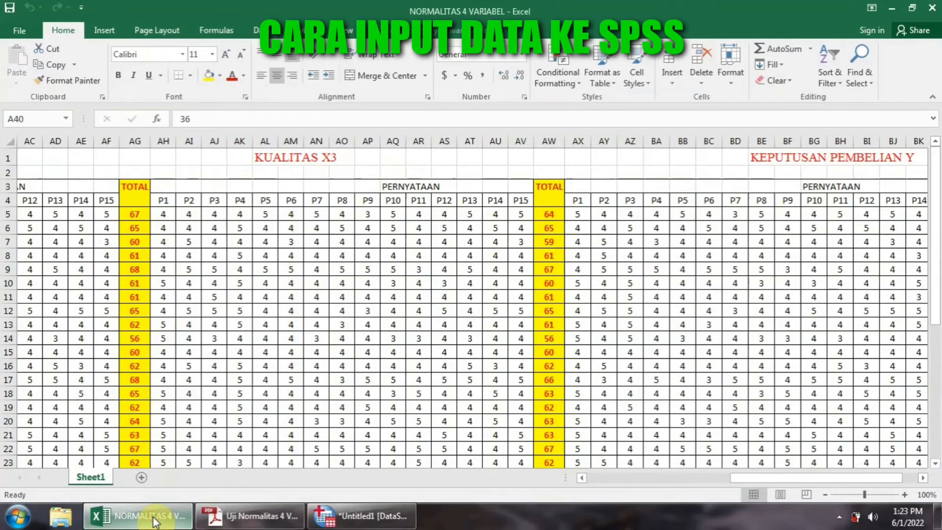
pyautogui.moveTo(778, 483); pyautogui.dragTo(633, 484)
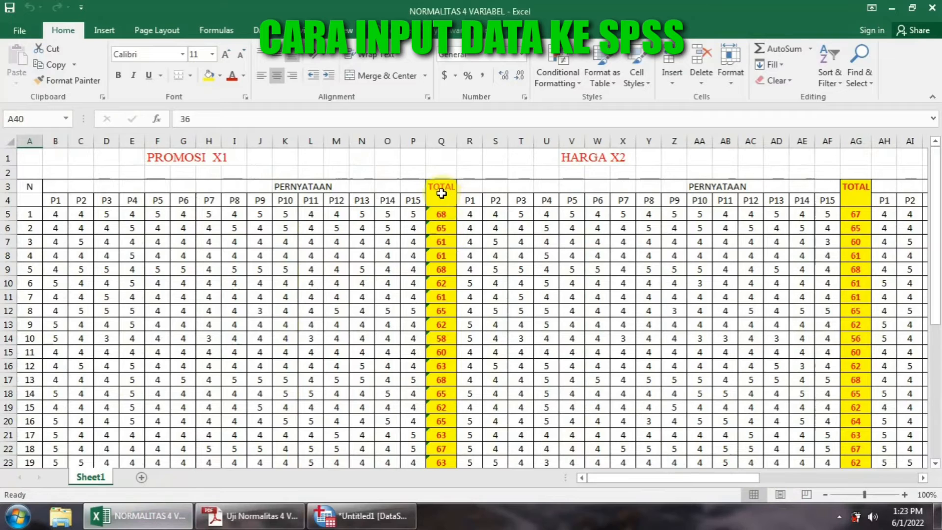
pyautogui.moveTo(440, 214); pyautogui.dragTo(440, 444)
pyautogui.rightClick(440, 434)
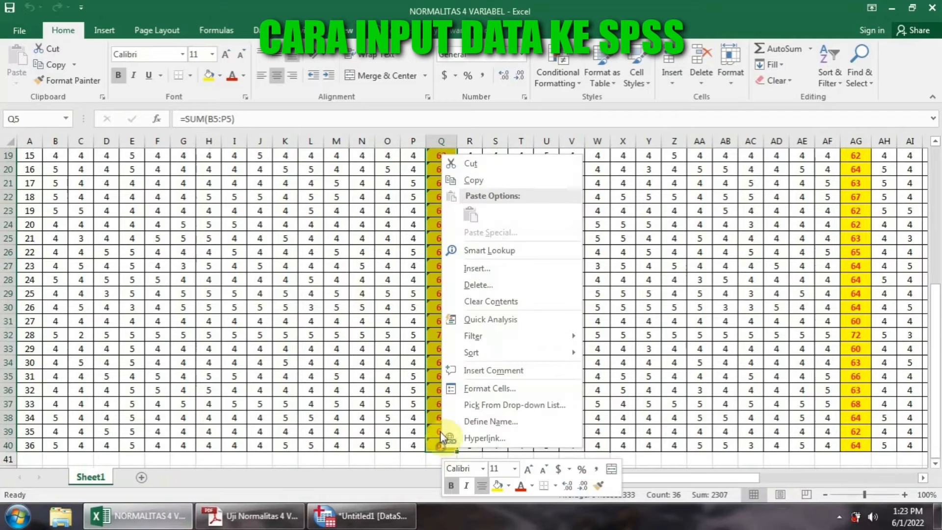
pyautogui.click(465, 180)
pyautogui.scroll(2, 443, 178)
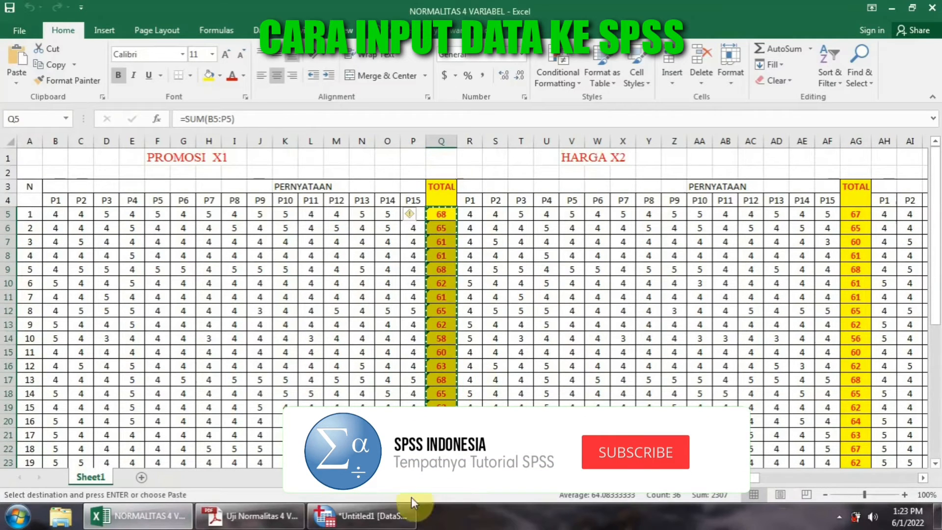
pyautogui.click(361, 515)
pyautogui.click(89, 102)
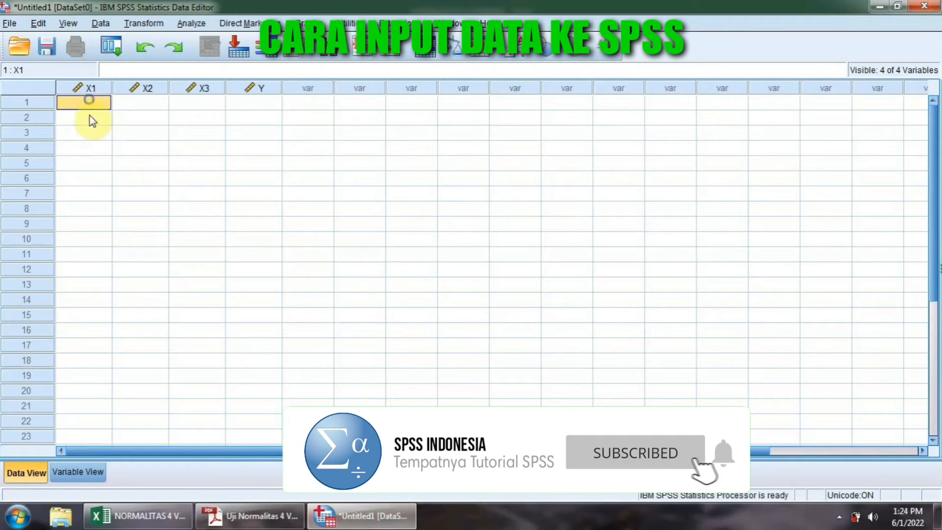
pyautogui.rightClick(90, 103)
pyautogui.click(100, 142)
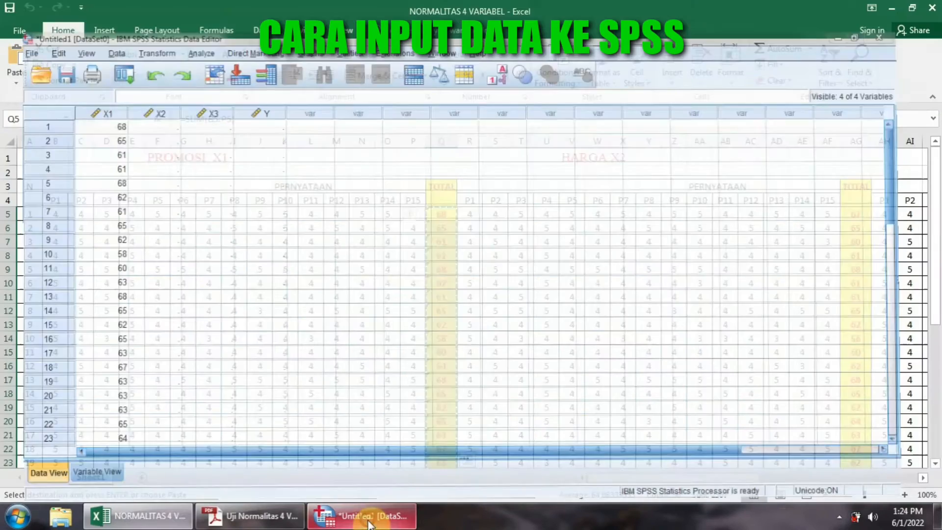
# Copy the HARGA X2 totals (AG5:AG40) from the Excel workbook and paste them into the X2 column in SPSS.
pyautogui.click(362, 516)
pyautogui.moveTo(863, 214); pyautogui.dragTo(862, 435)
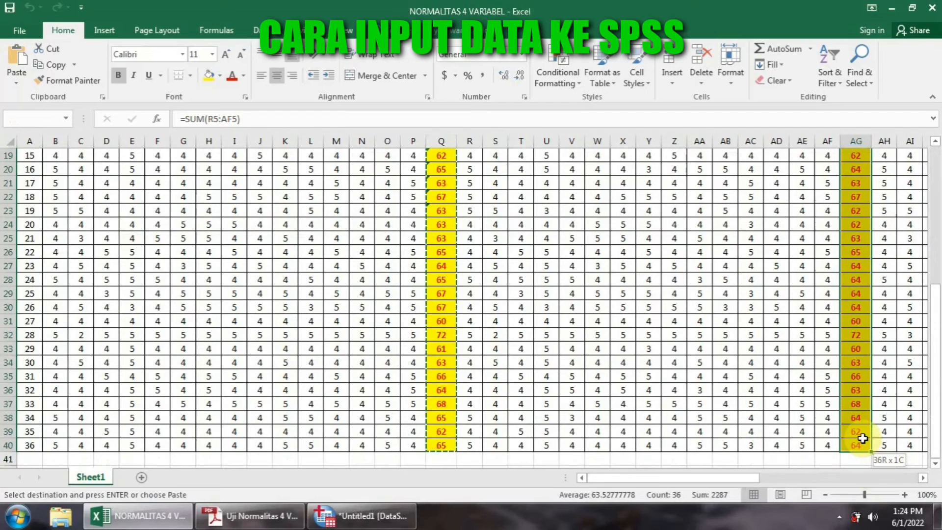
pyautogui.rightClick(861, 437)
pyautogui.click(751, 170)
pyautogui.scroll(6, 729, 184)
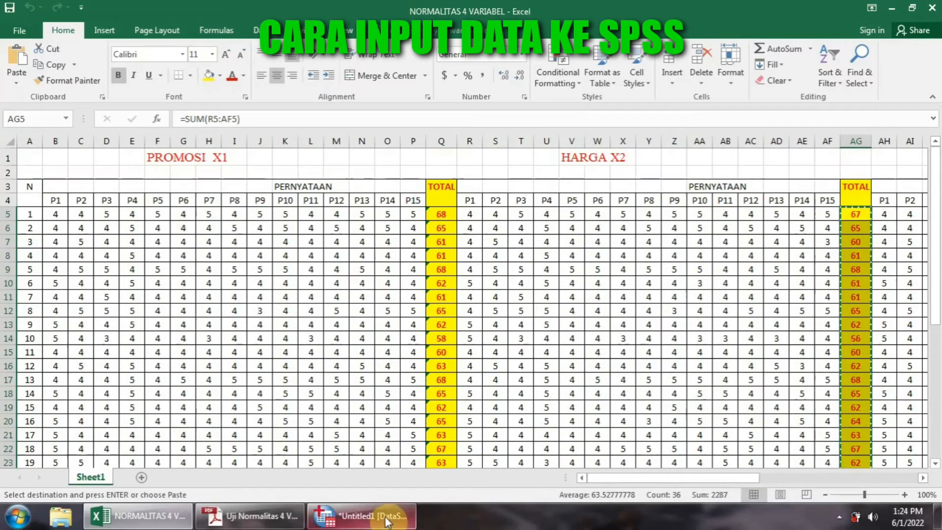
pyautogui.click(383, 516)
pyautogui.click(132, 105)
pyautogui.rightClick(128, 101)
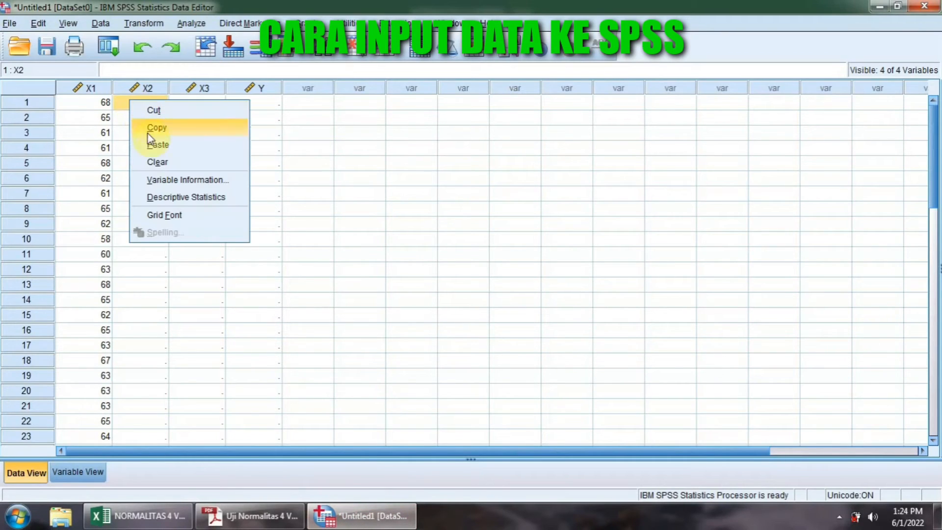
pyautogui.click(152, 146)
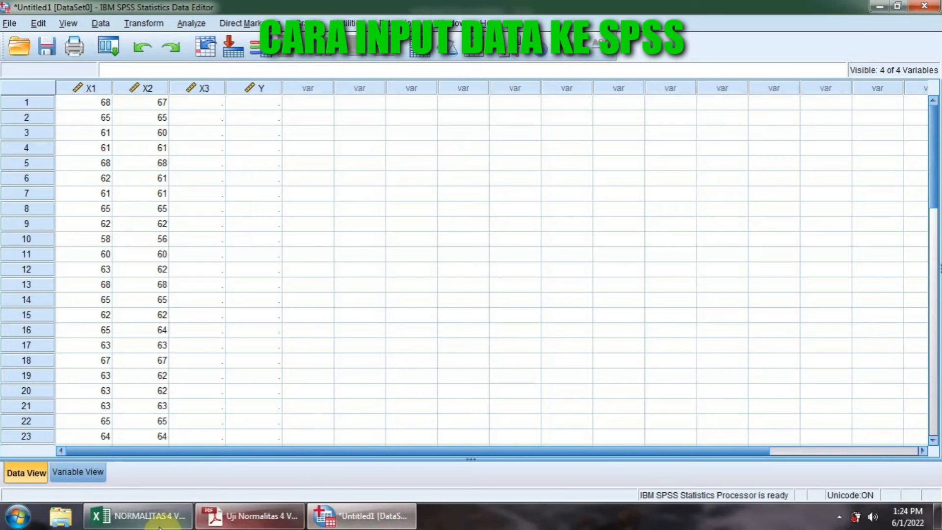
# Copy the KUALITAS X3 totals (AW5:AW40) from the Excel workbook and paste them into the X3 column in SPSS.
pyautogui.click(139, 515)
pyautogui.moveTo(626, 479); pyautogui.dragTo(792, 477)
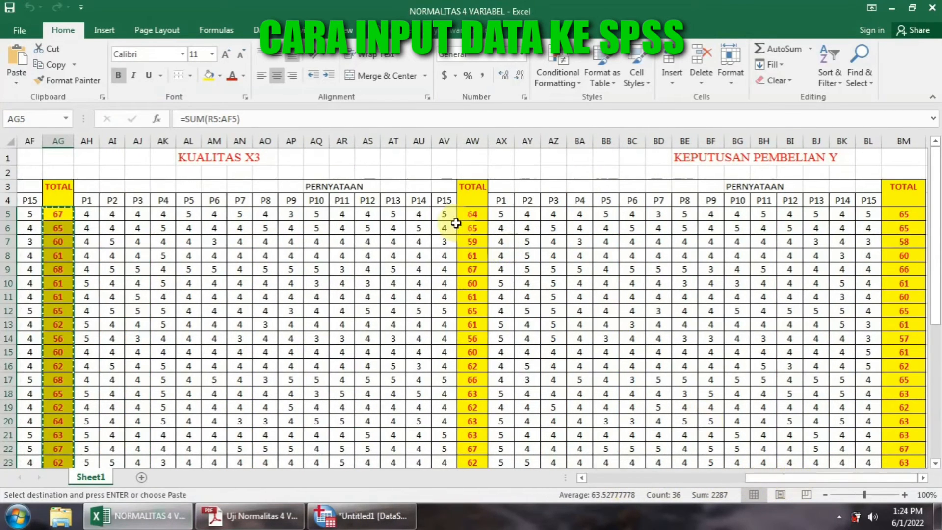
pyautogui.moveTo(474, 214); pyautogui.dragTo(473, 439)
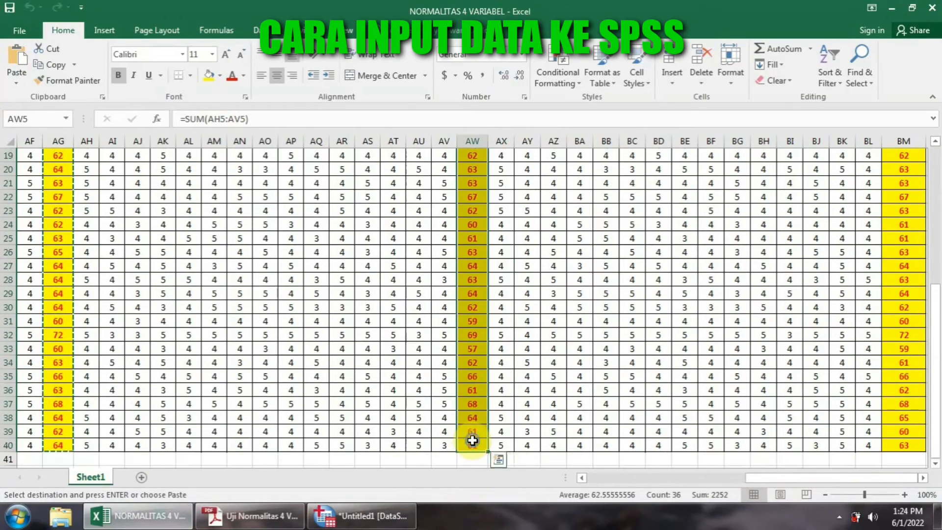
pyautogui.rightClick(473, 440)
pyautogui.click(503, 173)
pyautogui.click(362, 515)
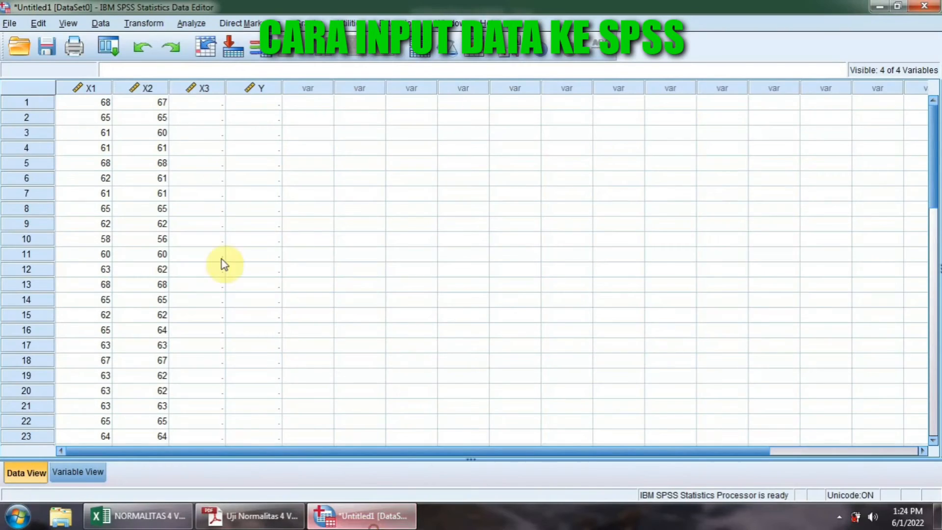
pyautogui.click(196, 101)
pyautogui.rightClick(196, 102)
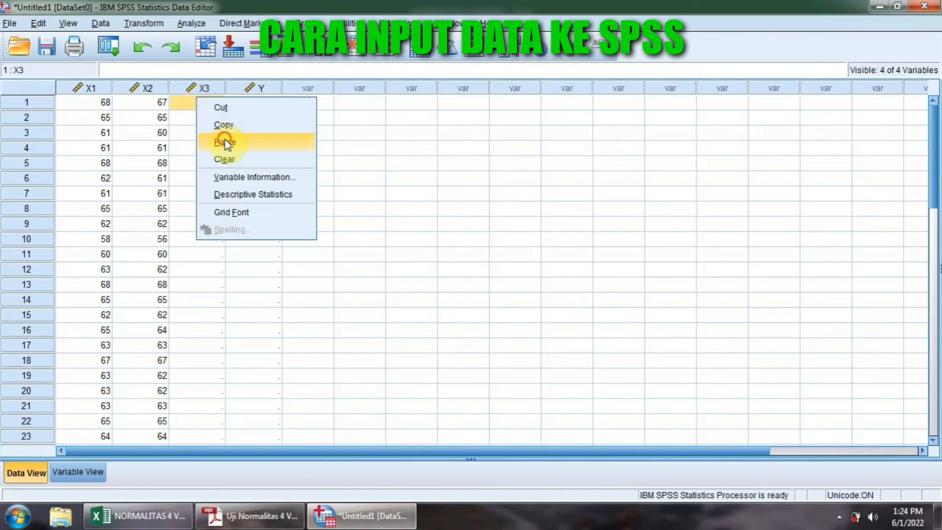
pyautogui.click(225, 140)
# Copy the KEPUTUSAN PEMBELIAN Y totals (BM5:BM40) from Excel, paste them into the SPSS Y column, and check the filled rows.
pyautogui.click(386, 522)
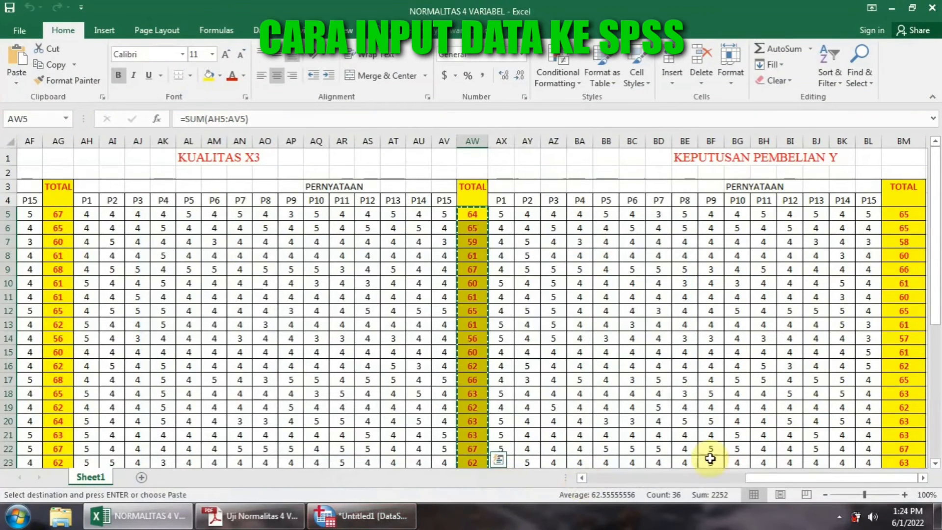
pyautogui.moveTo(910, 207); pyautogui.dragTo(908, 443)
pyautogui.rightClick(908, 442)
pyautogui.click(797, 175)
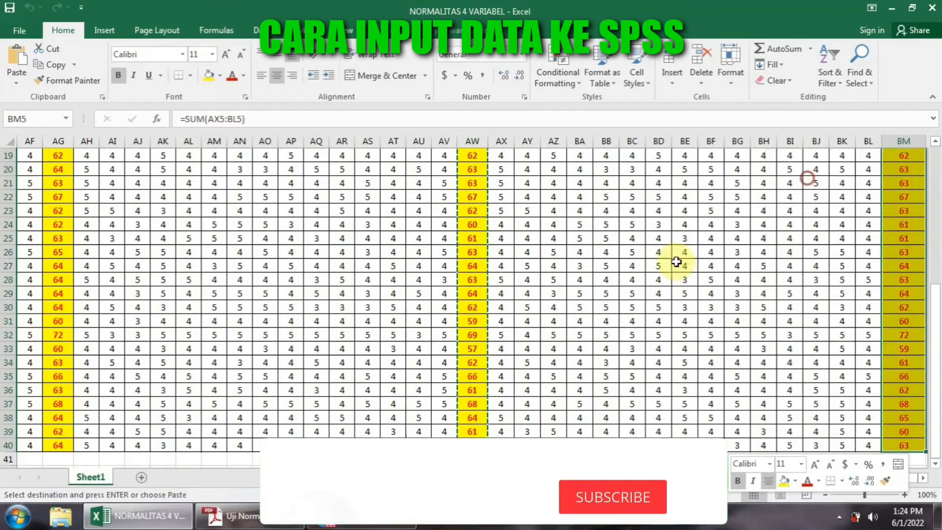
pyautogui.scroll(6, 677, 261)
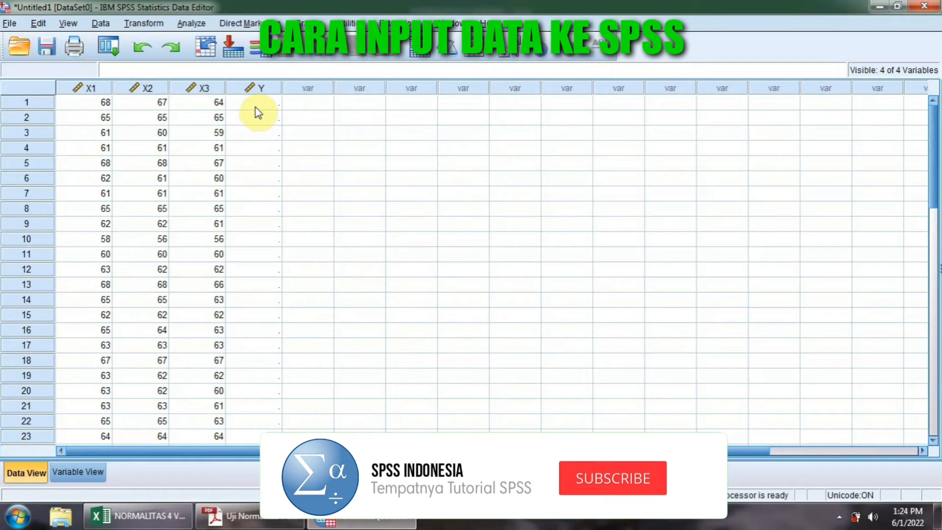
pyautogui.rightClick(255, 107)
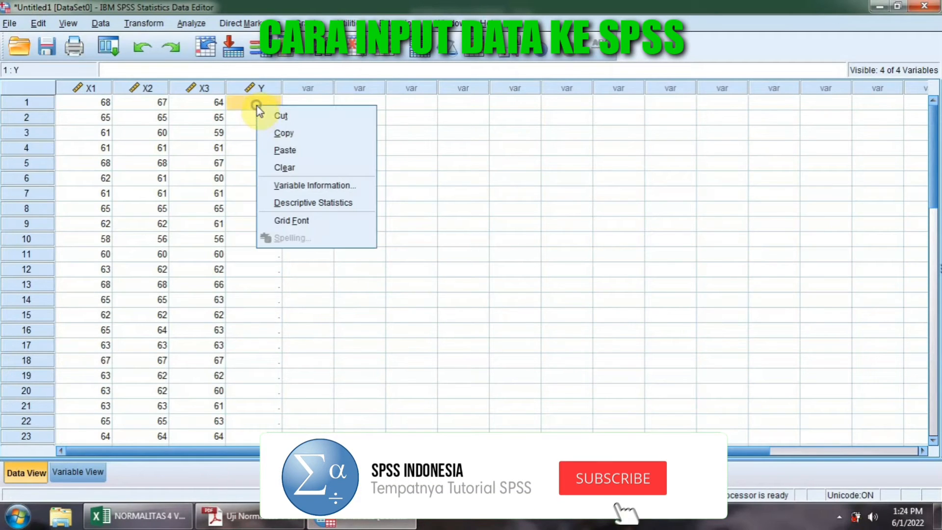
pyautogui.click(272, 149)
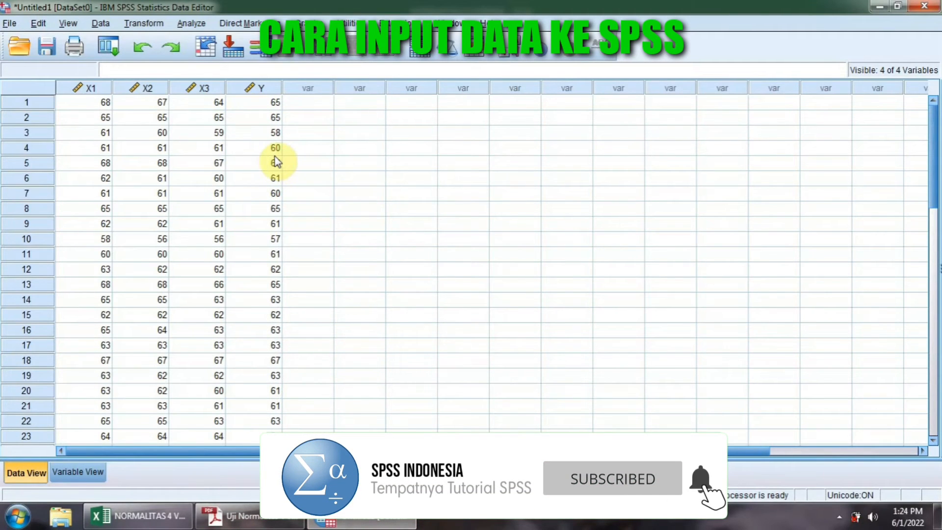
pyautogui.scroll(-6, 227, 254)
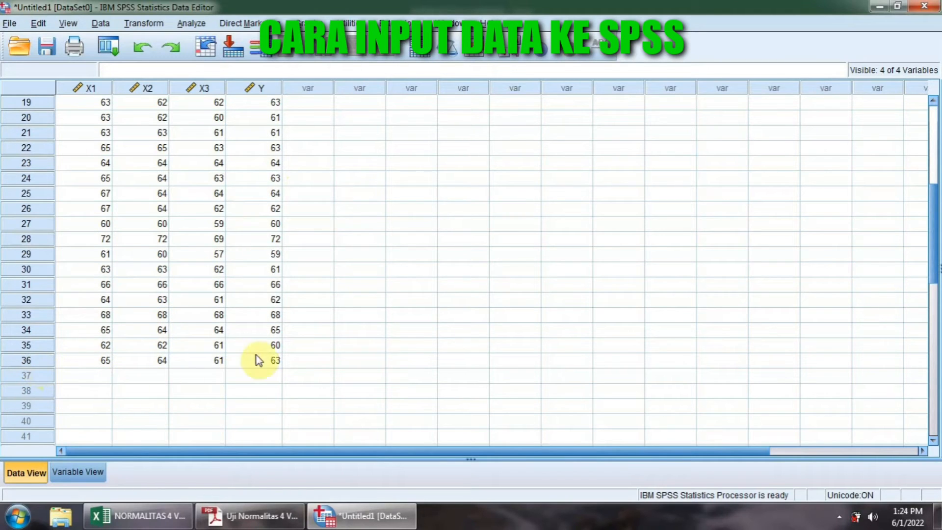
pyautogui.scroll(6, 225, 290)
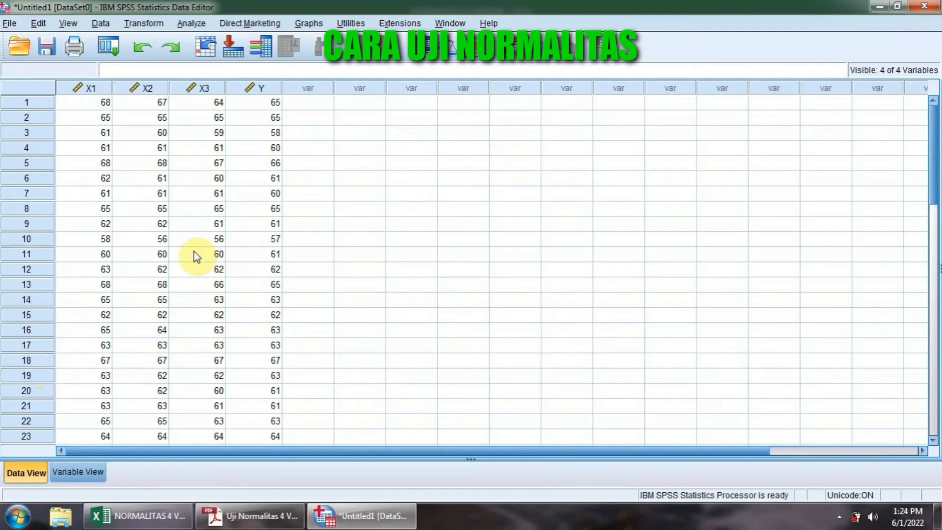
# Run a legacy One-Sample Kolmogorov-Smirnov test against the Normal distribution for PROMOSI, HARGA, KUALITAS and KEPUTUSAN PEMBELIAN.
pyautogui.click(191, 24)
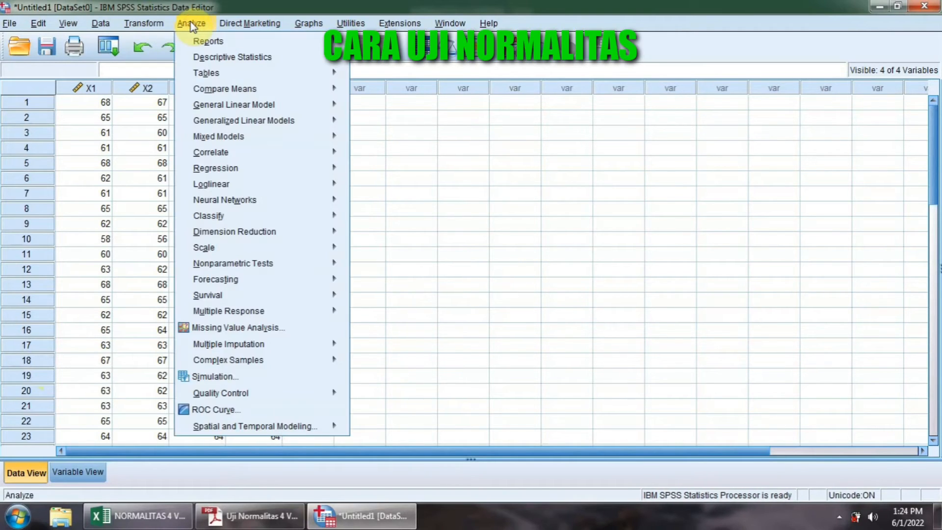
pyautogui.moveTo(250, 264)
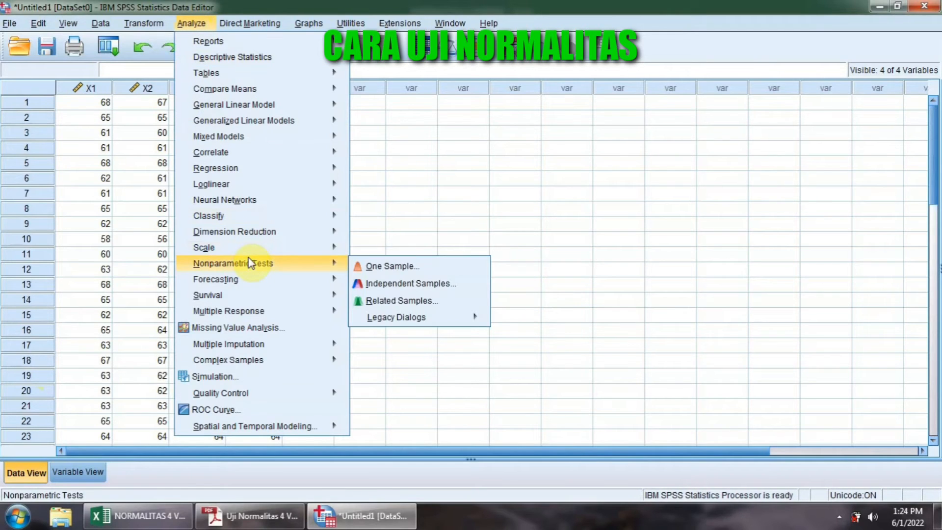
pyautogui.moveTo(443, 320)
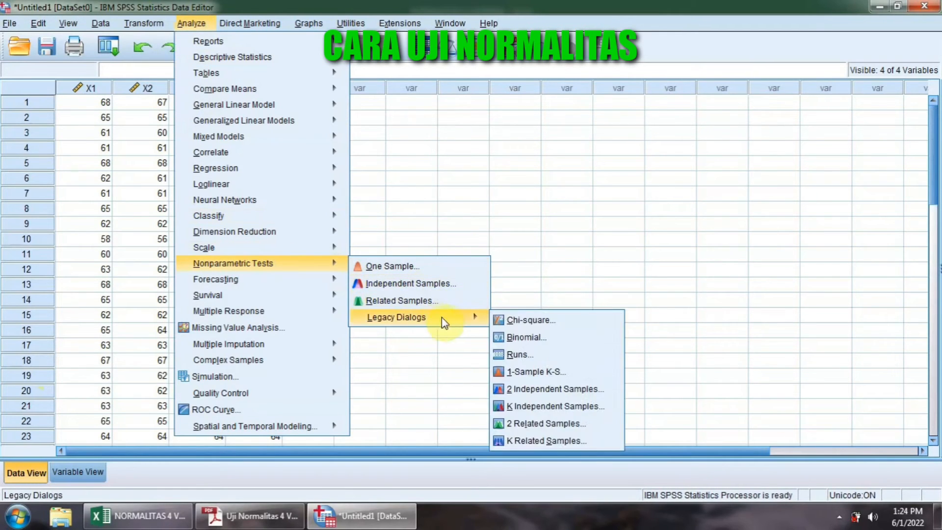
pyautogui.click(551, 372)
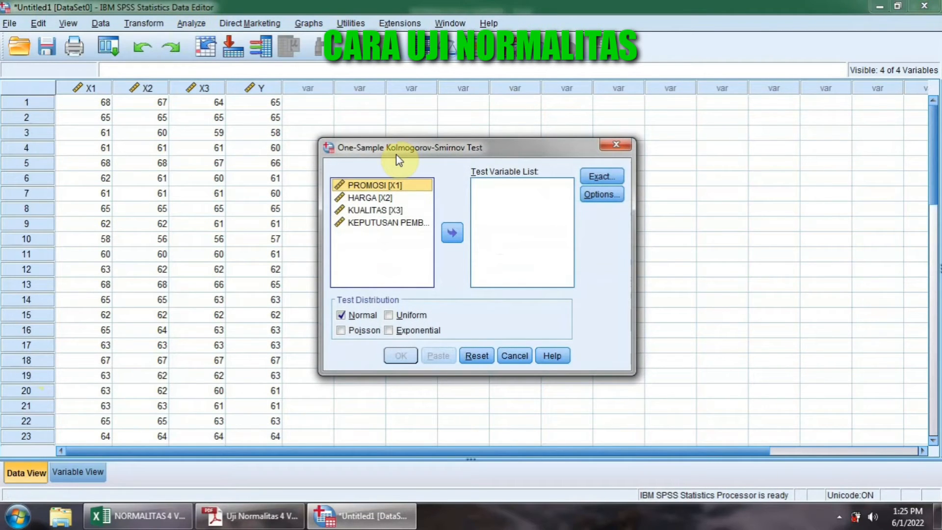
pyautogui.hotkey('shift', 'Down')
pyautogui.hotkey('shift', 'Down')
pyautogui.hotkey('shift', 'Down')
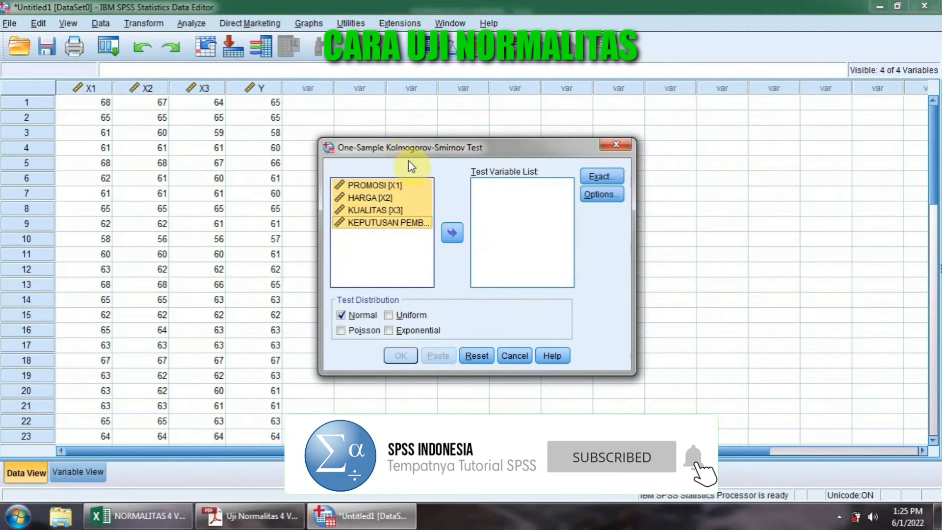
pyautogui.click(450, 233)
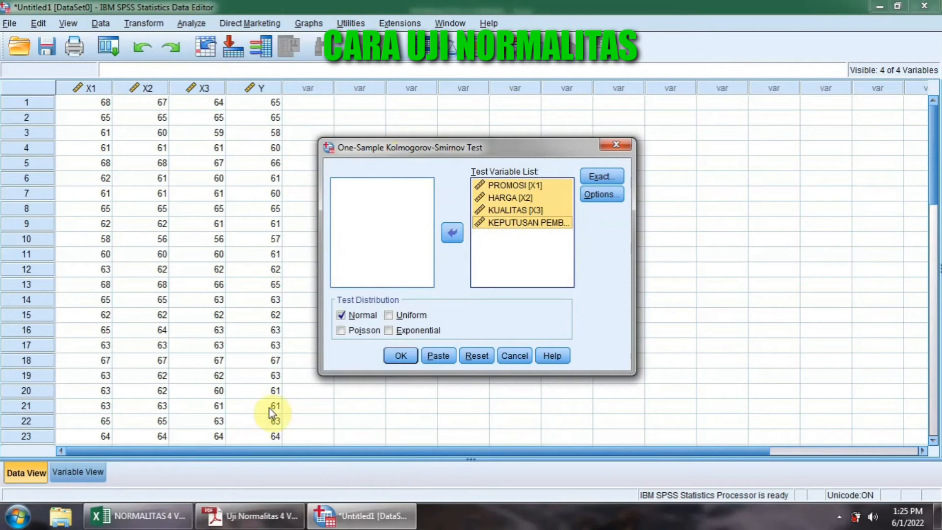
pyautogui.click(407, 358)
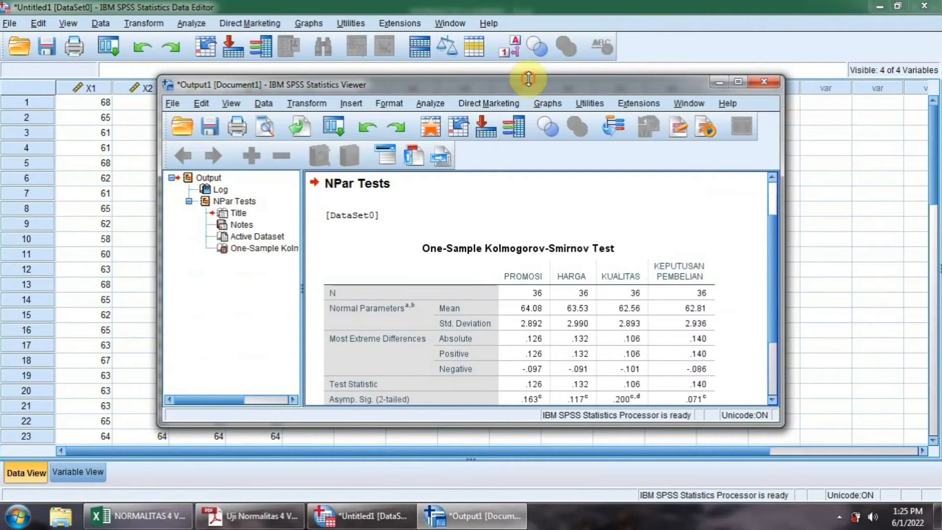
# Resize the output viewer window so the whole Kolmogorov-Smirnov table fits beside the first data columns.
pyautogui.moveTo(528, 78); pyautogui.dragTo(528, 1)
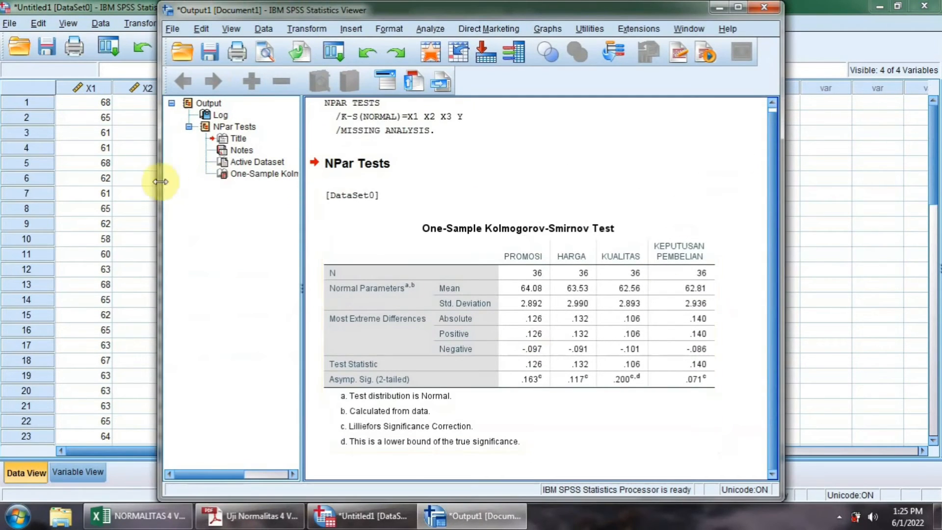
pyautogui.moveTo(161, 182); pyautogui.dragTo(256, 180)
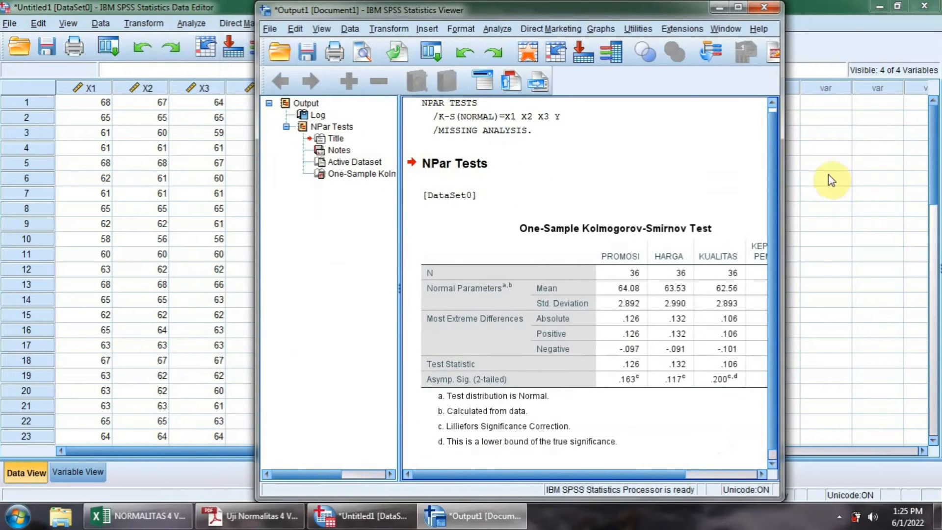
pyautogui.moveTo(797, 176); pyautogui.dragTo(938, 176)
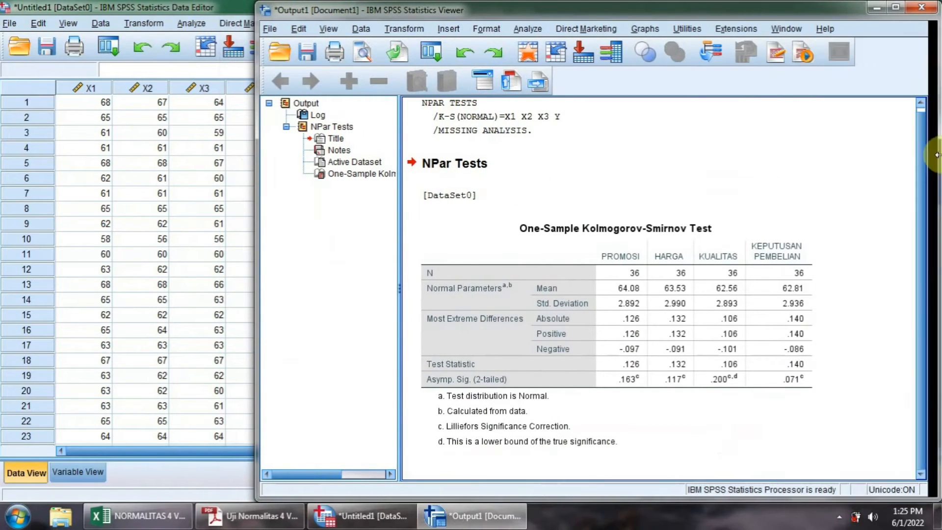
# Switch to the Uji Normalitas 4 Variabel PDF and narrow the SPSS output window so the K-S decision criteria show beside the test table.
pyautogui.click(260, 523)
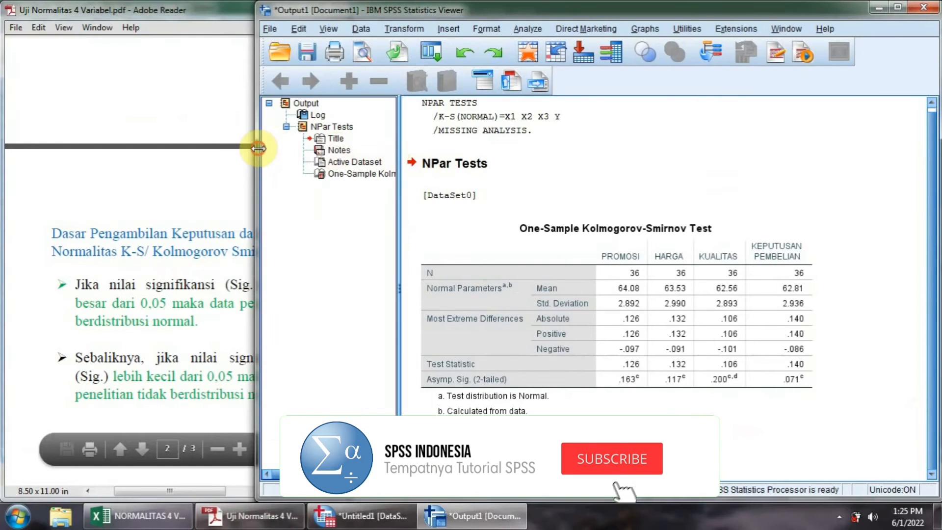
pyautogui.moveTo(257, 148); pyautogui.dragTo(354, 146)
pyautogui.click(679, 270)
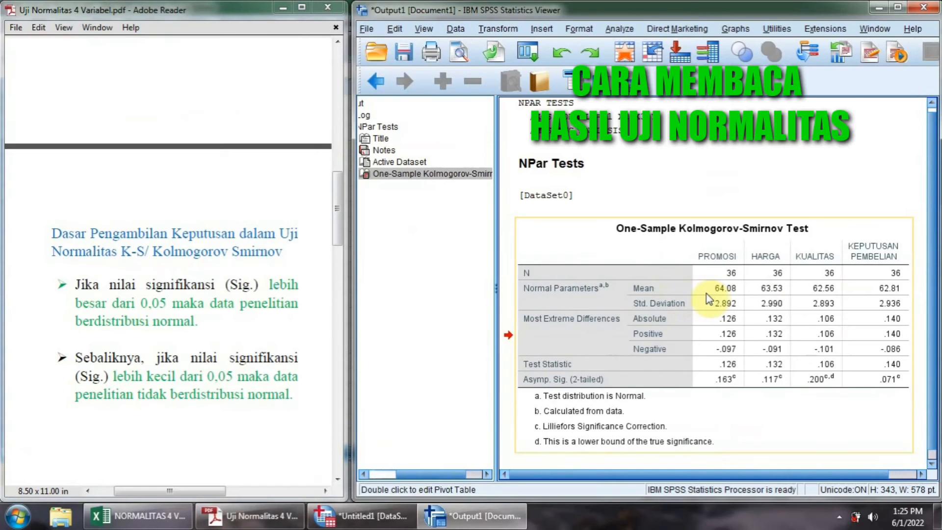
# Go to the Hasil Uji Normalitas section of the PDF and widen its window so the X1, X2, X3 and Y columns all fit.
pyautogui.moveTo(338, 222); pyautogui.dragTo(337, 303)
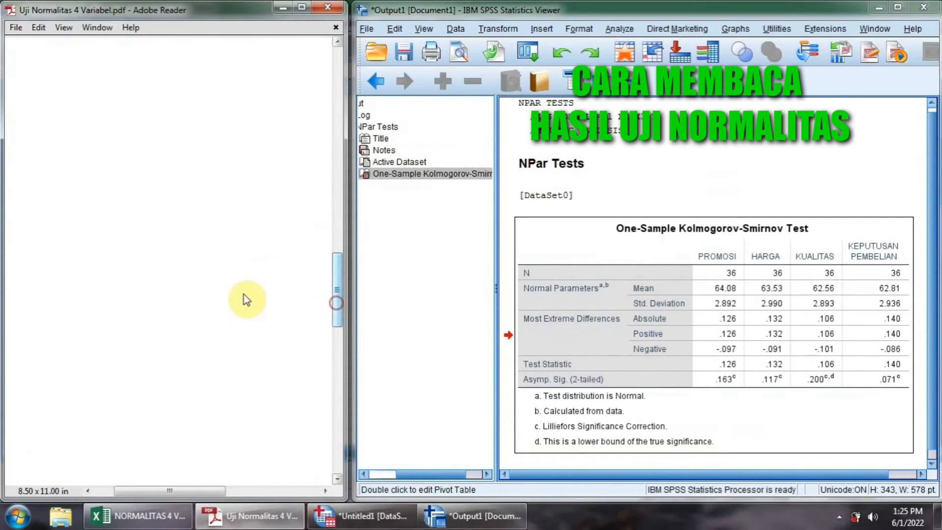
pyautogui.scroll(-5, 246, 297)
pyautogui.scroll(-4, 243, 289)
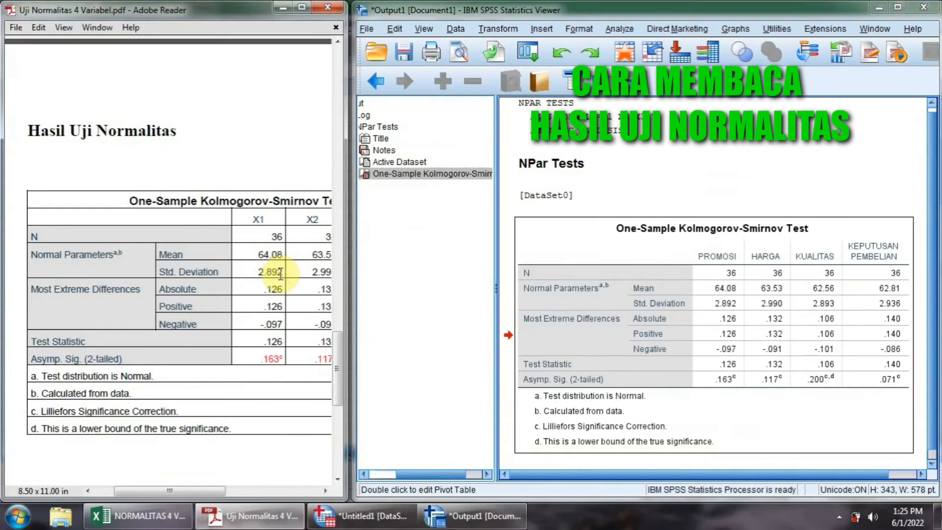
pyautogui.moveTo(345, 117); pyautogui.dragTo(484, 117)
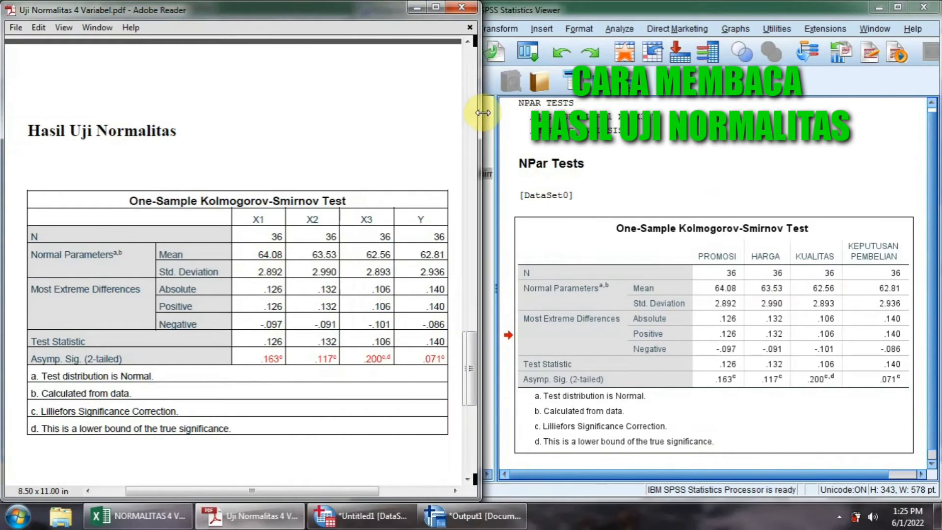
pyautogui.click(626, 283)
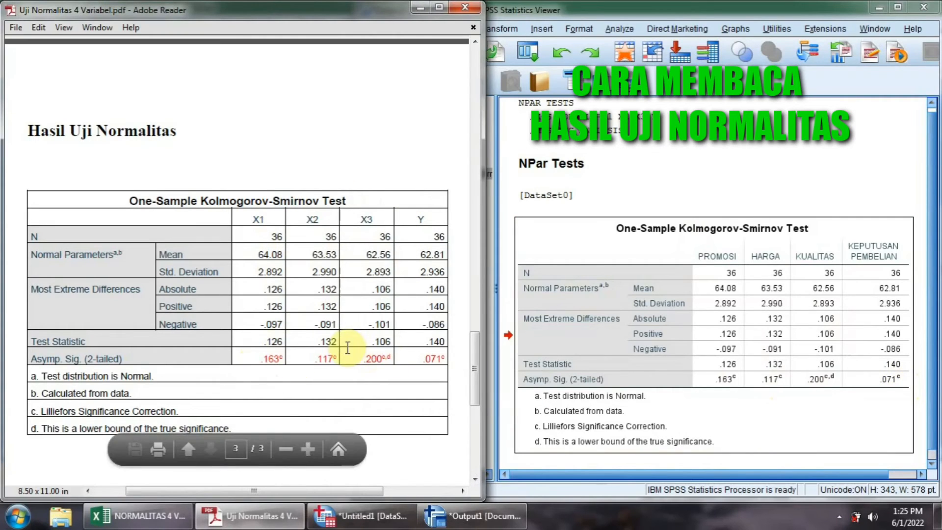
# Read the conclusion paragraph below the PDF's results table and review the Kolmogorov-Smirnov decision criteria on the preceding page.
pyautogui.scroll(-1, 348, 349)
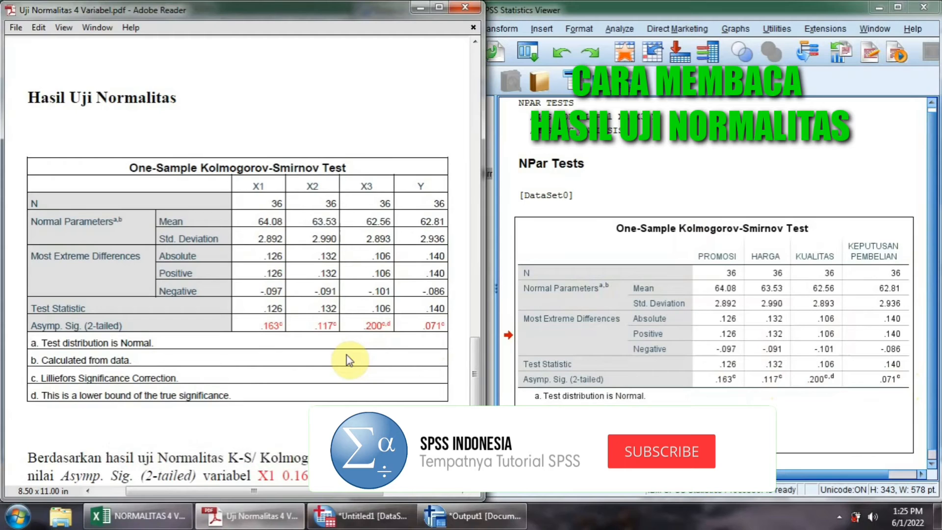
pyautogui.scroll(-4, 347, 354)
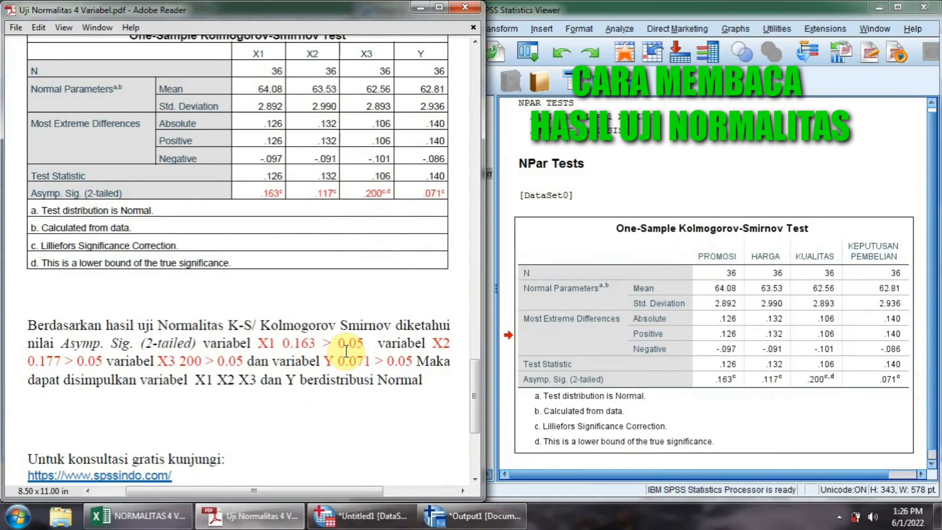
pyautogui.scroll(-1, 347, 351)
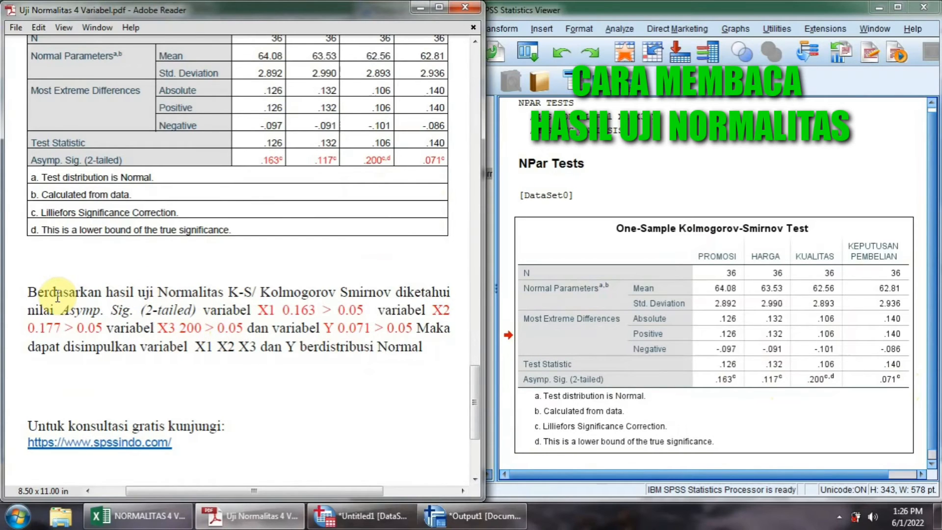
pyautogui.scroll(-4, 59, 297)
pyautogui.scroll(12, 61, 301)
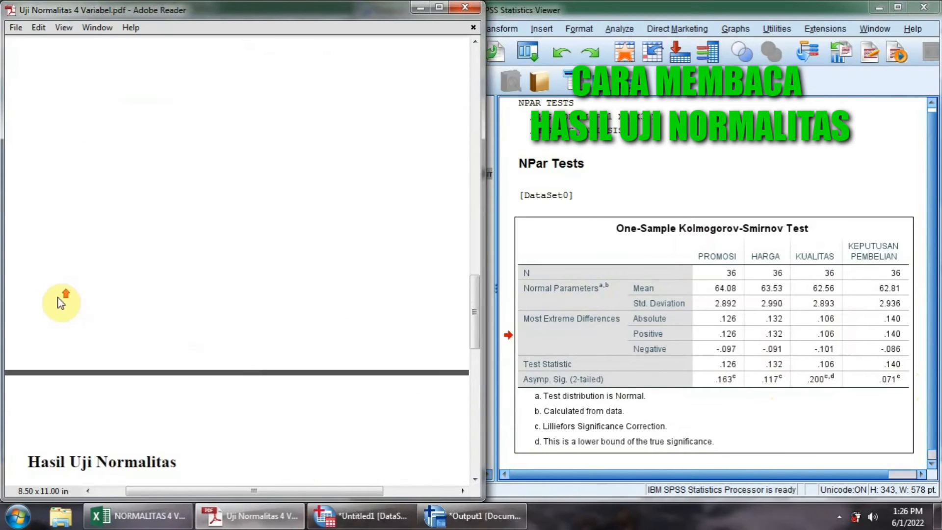
pyautogui.scroll(10, 61, 299)
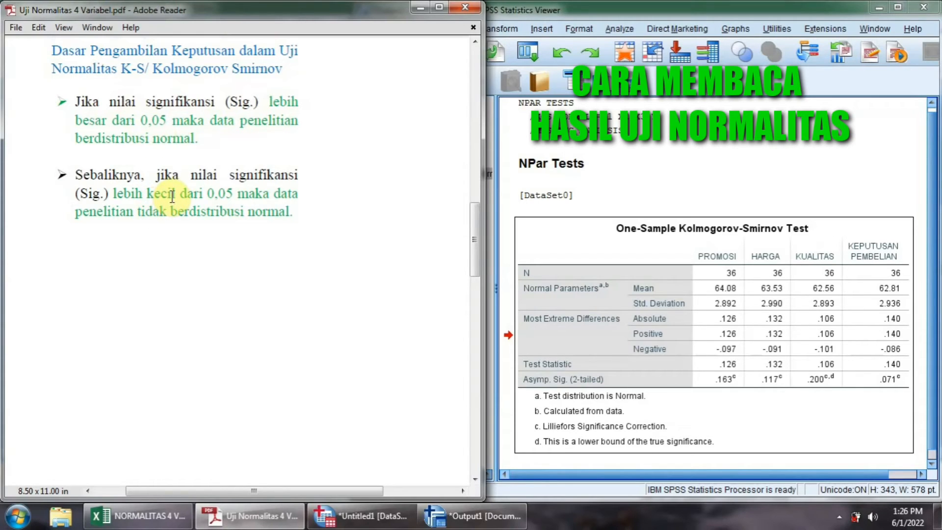
# Highlight "Sig." in the PDF's Asymp. Sig. (2-tailed) row and in the conclusion paragraph, and mark the X1 significance value in the table.
pyautogui.scroll(-10, 212, 225)
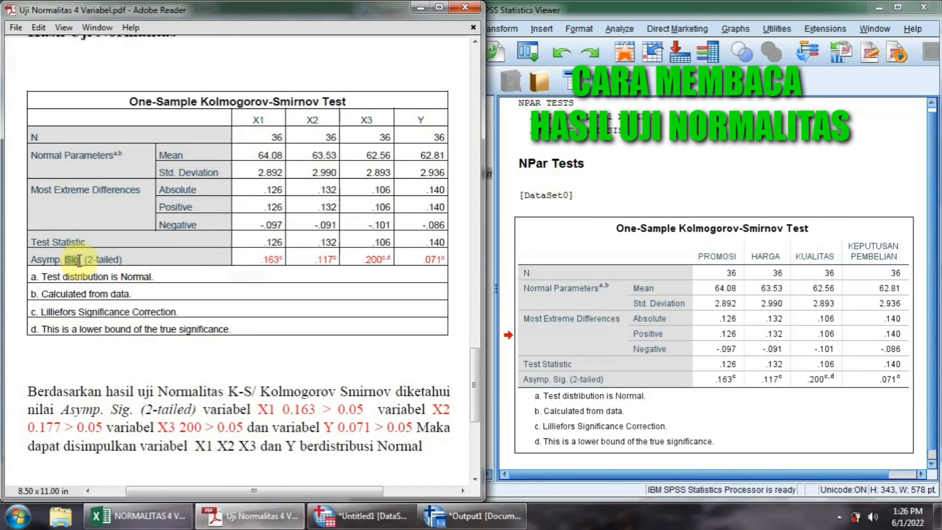
pyautogui.doubleClick(79, 260)
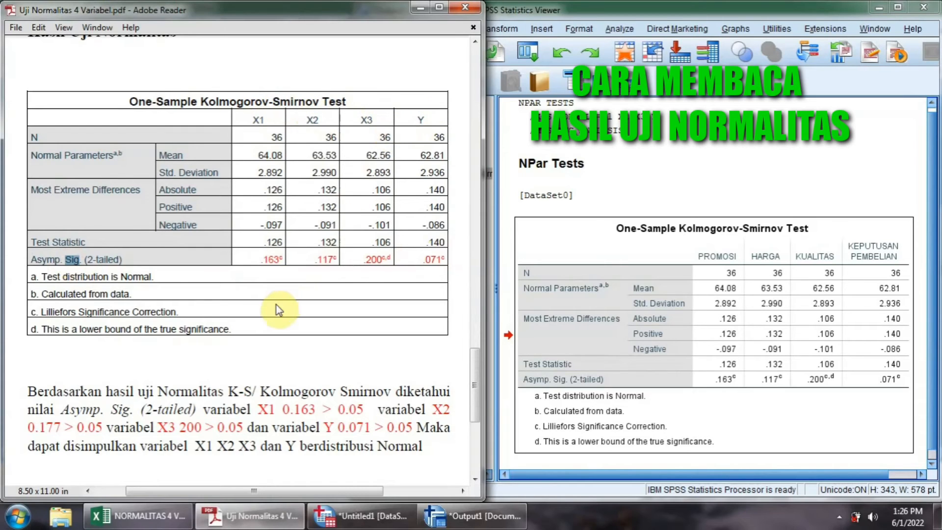
pyautogui.scroll(-1, 279, 309)
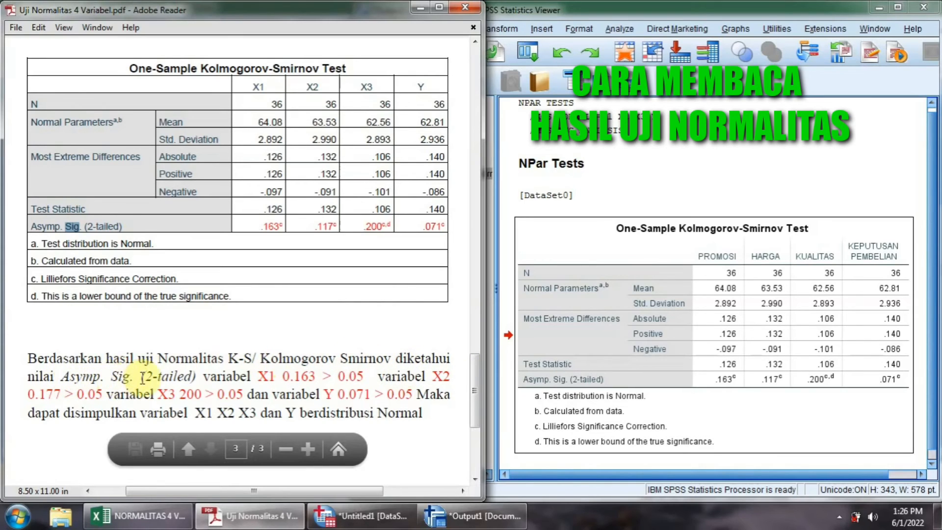
pyautogui.moveTo(110, 377); pyautogui.dragTo(132, 376)
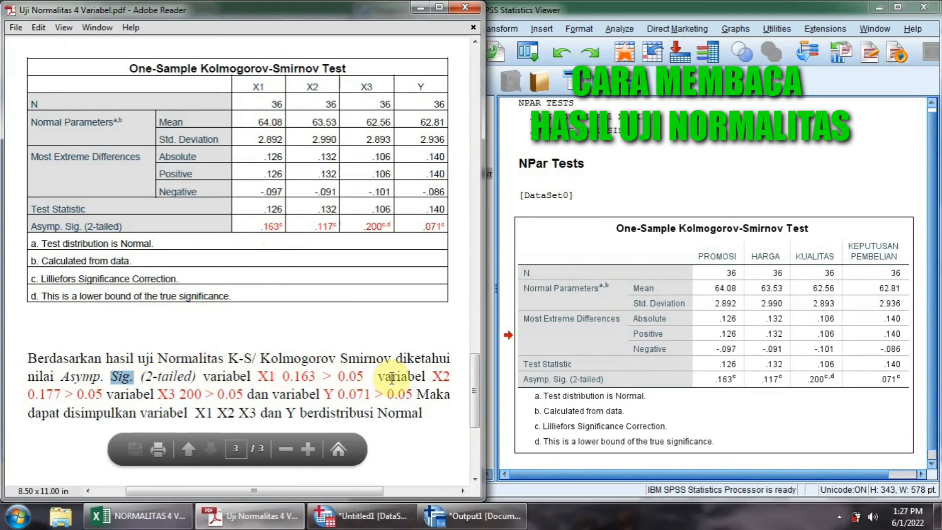
pyautogui.click(259, 229)
pyautogui.doubleClick(259, 229)
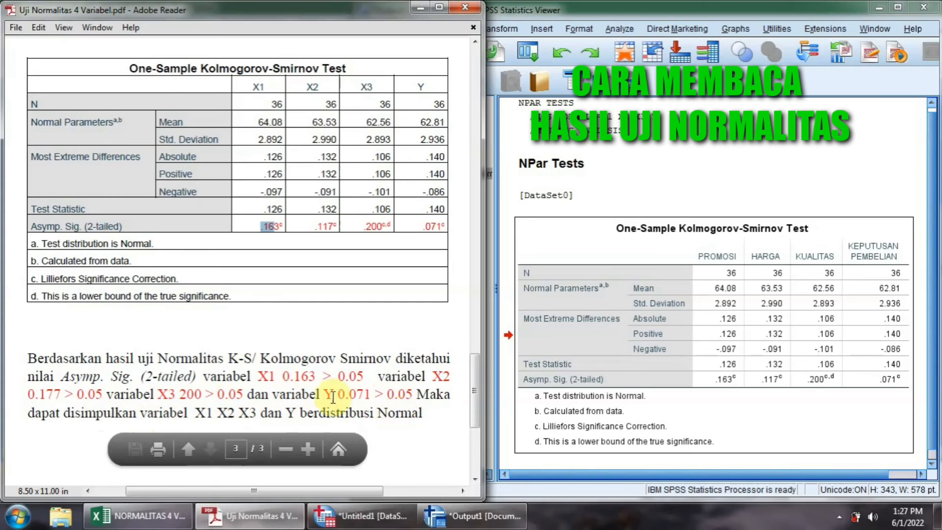
# Recheck the decision rule for significance above 0,05 in the PDF and compare it with the results table and written conclusion.
pyautogui.scroll(10, 302, 343)
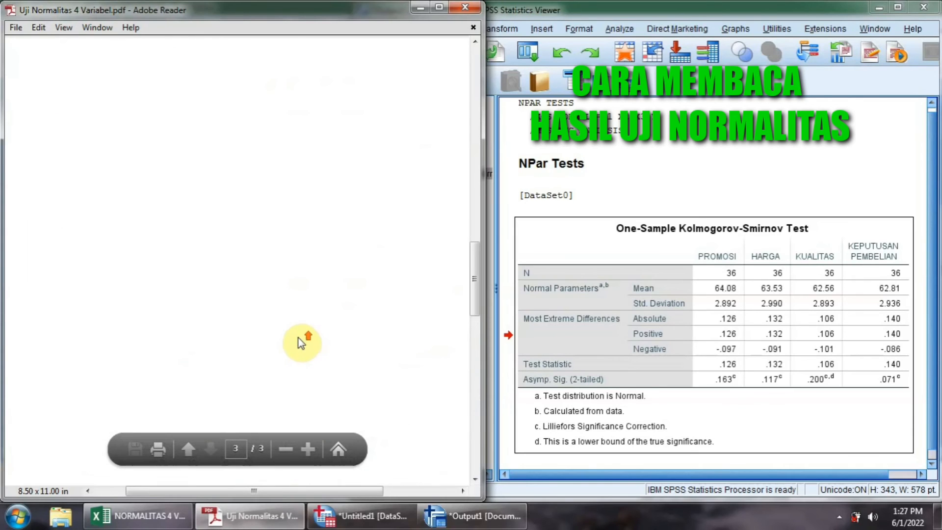
pyautogui.scroll(5, 301, 342)
pyautogui.moveTo(76, 133); pyautogui.dragTo(197, 173)
pyautogui.scroll(-3, 270, 229)
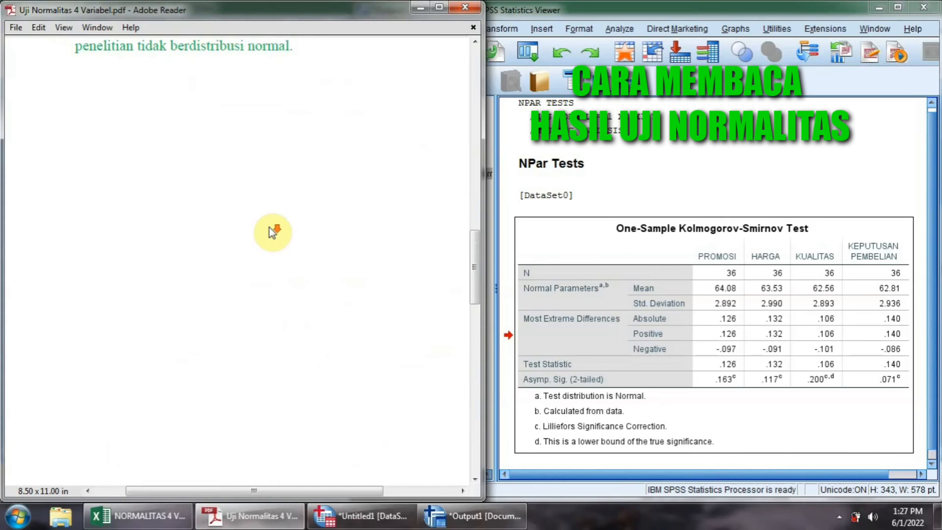
pyautogui.scroll(-10, 273, 232)
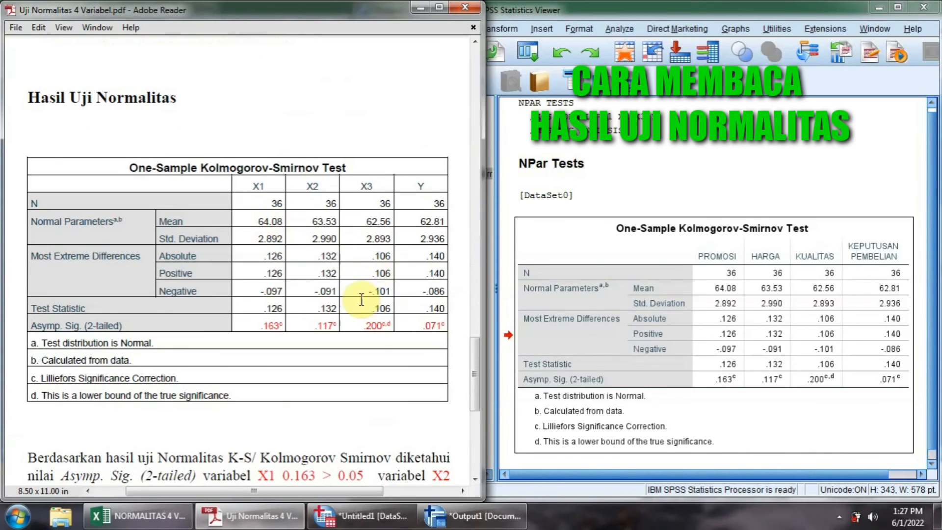
pyautogui.scroll(-8, 343, 314)
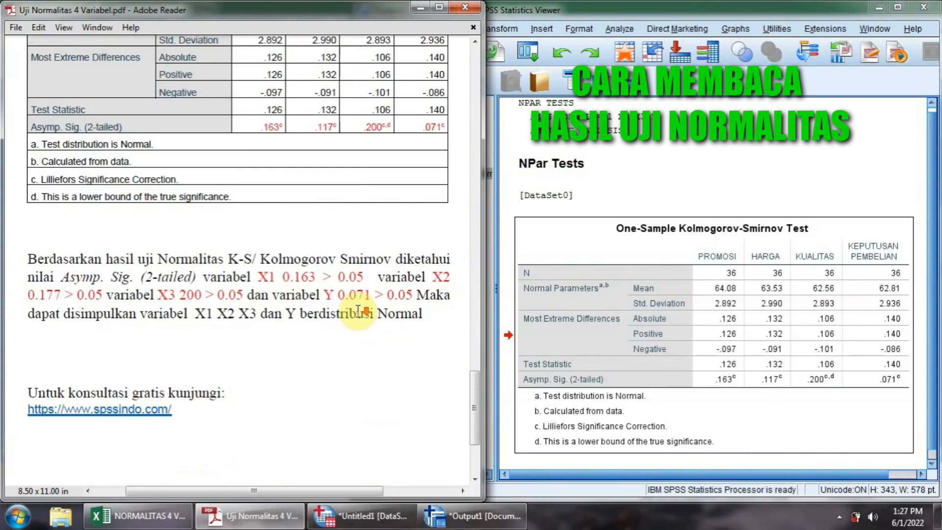
pyautogui.scroll(3, 358, 310)
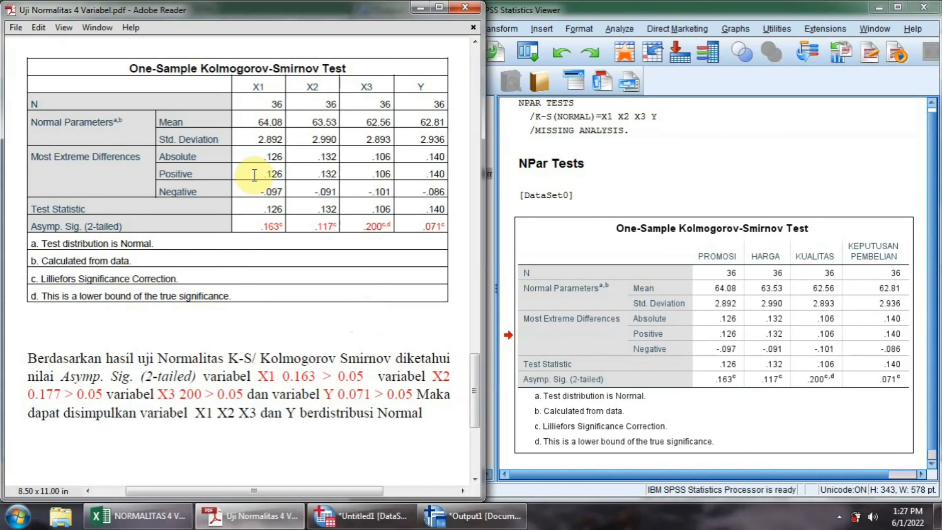
# Return the PDF to its first page, and minimize the PDF, SPSS and Excel windows to show the desktop.
pyautogui.moveTo(473, 363); pyautogui.dragTo(436, 42)
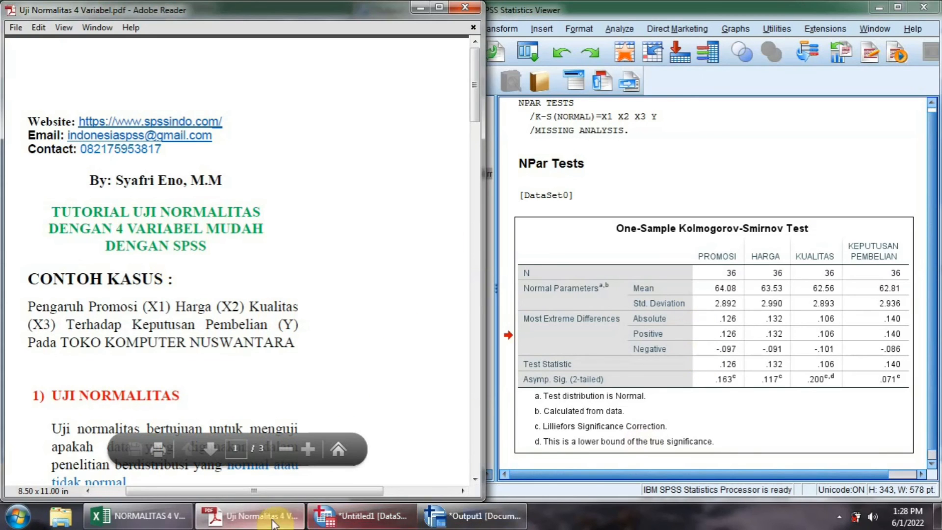
pyautogui.click(416, 11)
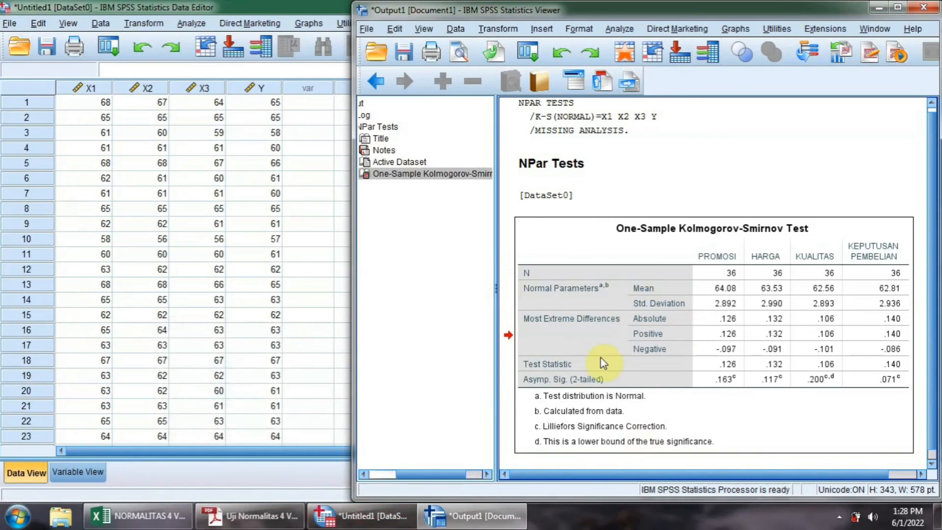
pyautogui.click(857, 8)
pyautogui.click(883, 6)
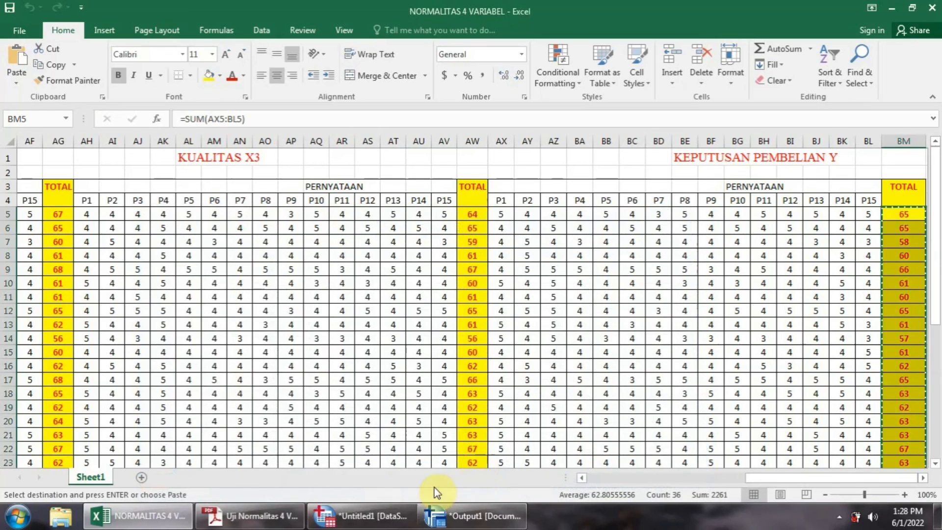
pyautogui.click(888, 10)
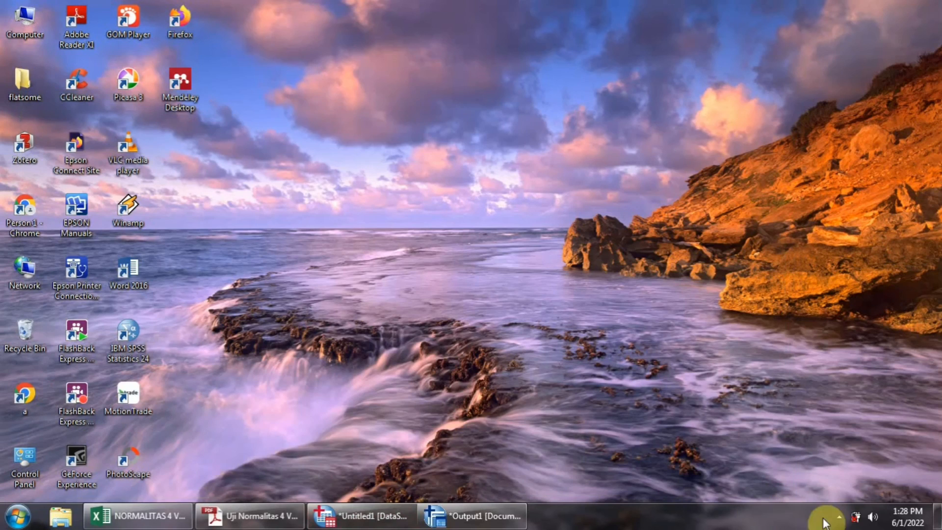
pyautogui.click(839, 516)
pyautogui.click(862, 424)
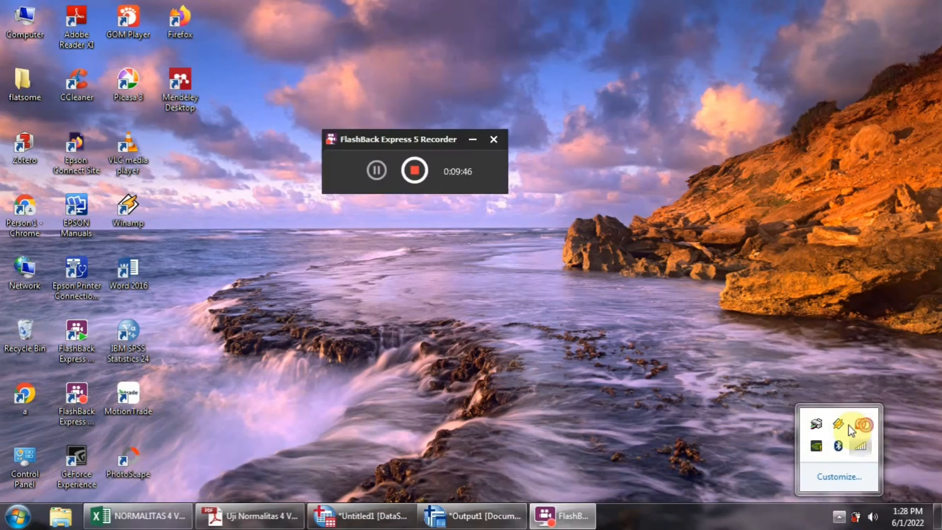